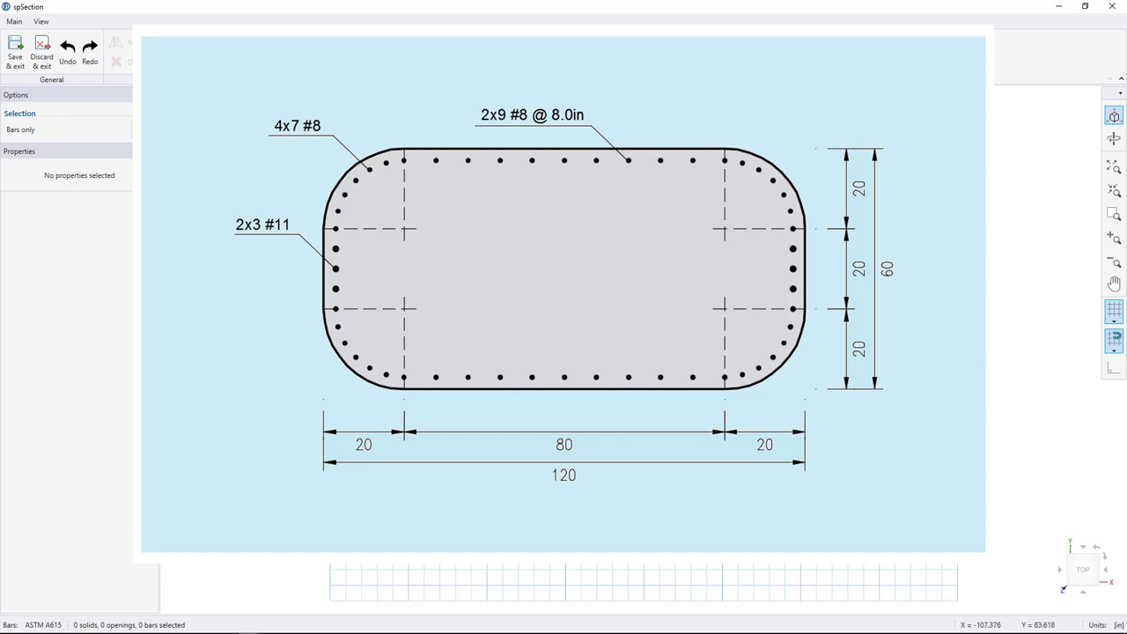
# Draw an 80 by 60 solid rectangle on the canvas
pyautogui.press('Return')
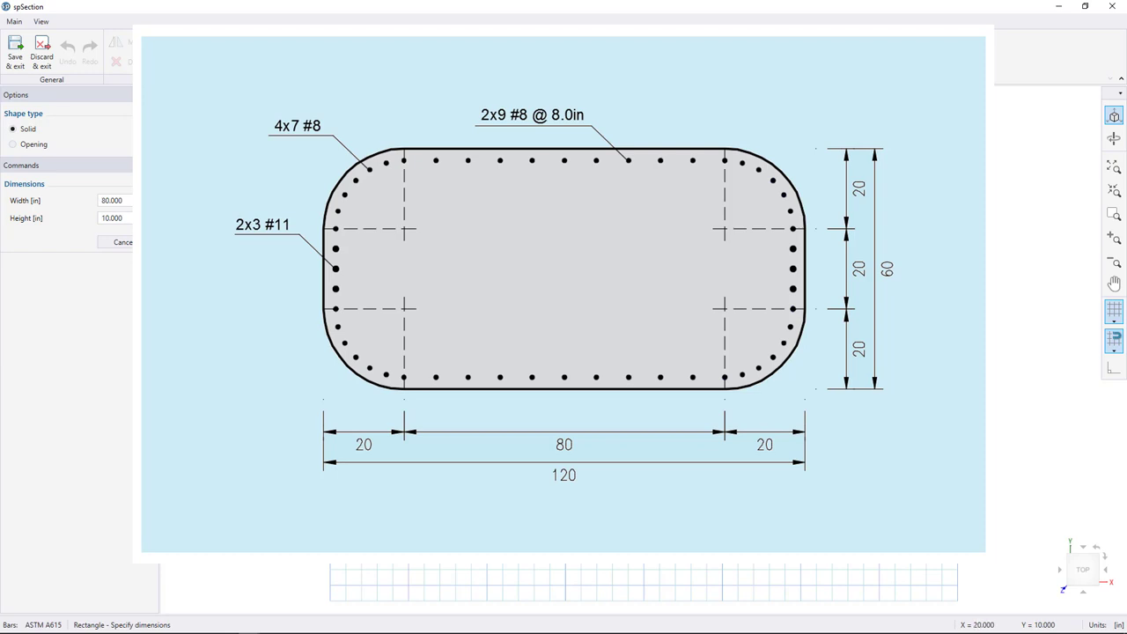
pyautogui.press('Return')
pyautogui.press('Escape')
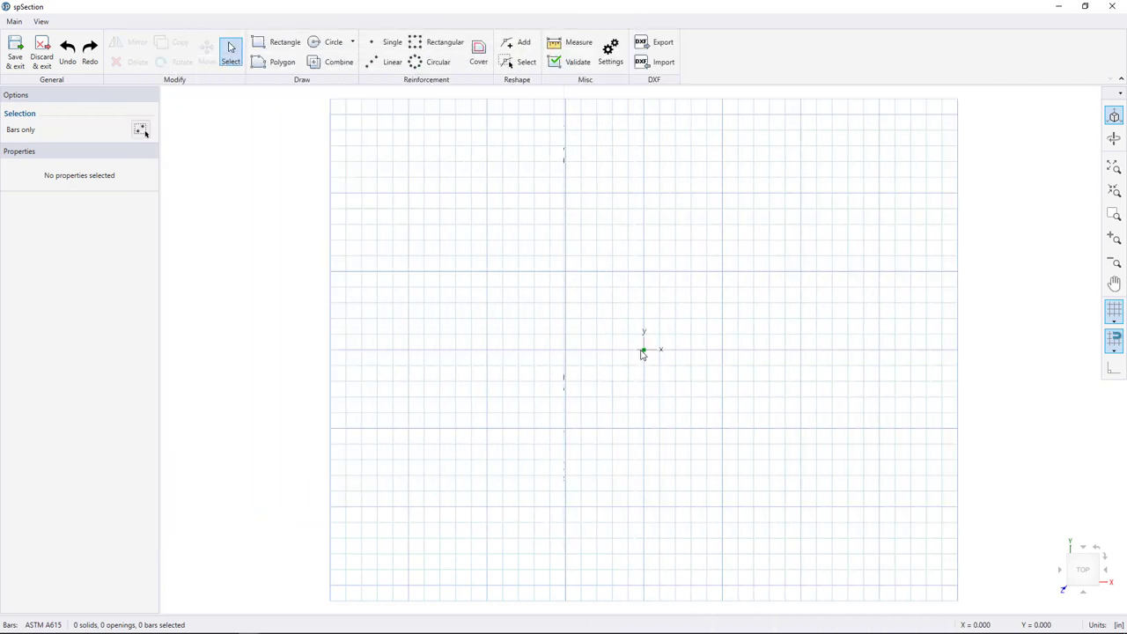
pyautogui.click(280, 42)
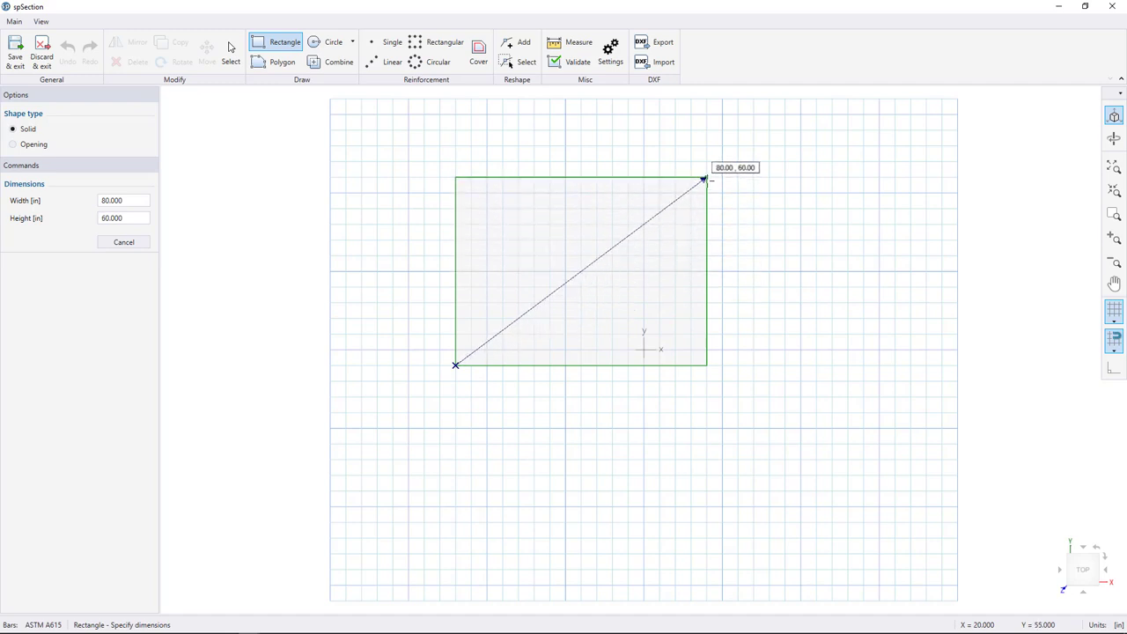
pyautogui.click(704, 179)
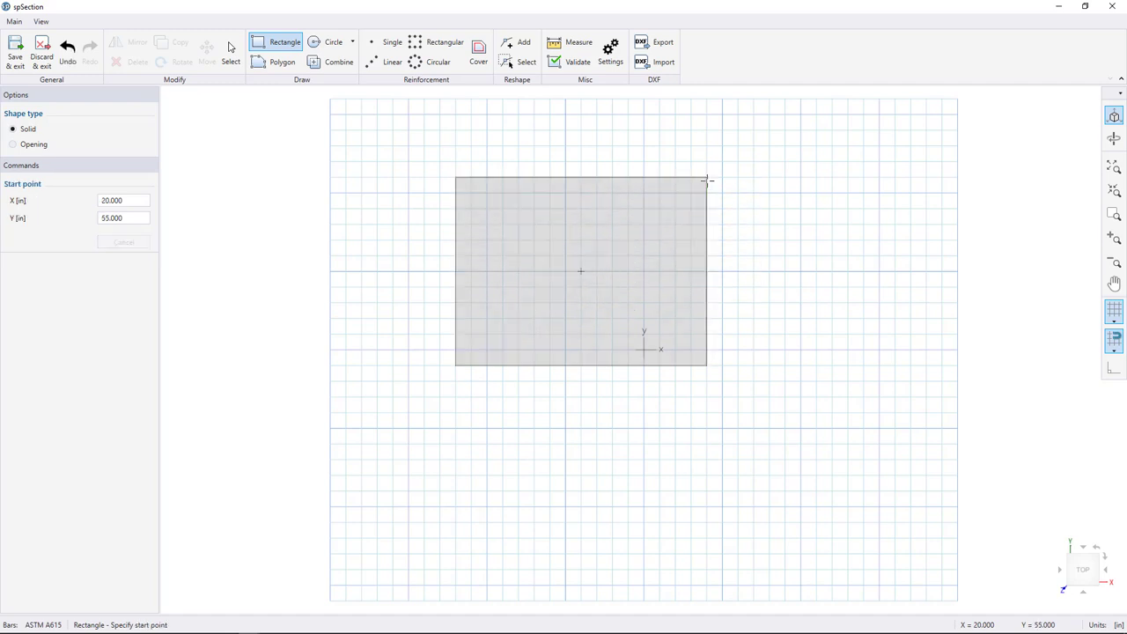
# Hide the grid and draw a 120 by 20 solid rectangle below the first
pyautogui.click(1111, 313)
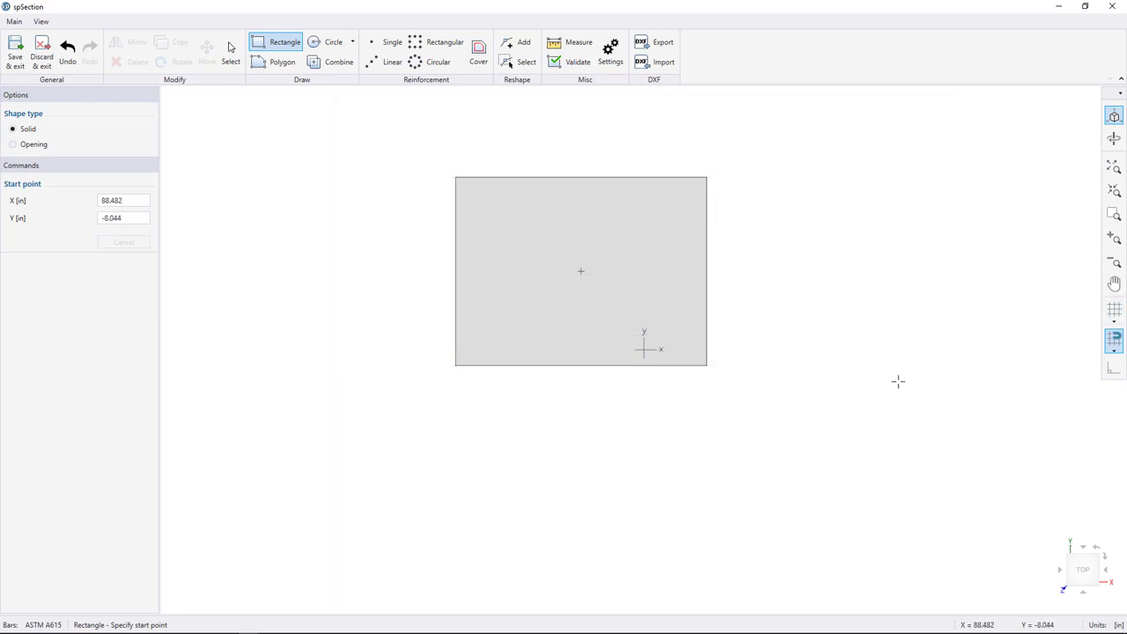
pyautogui.click(455, 468)
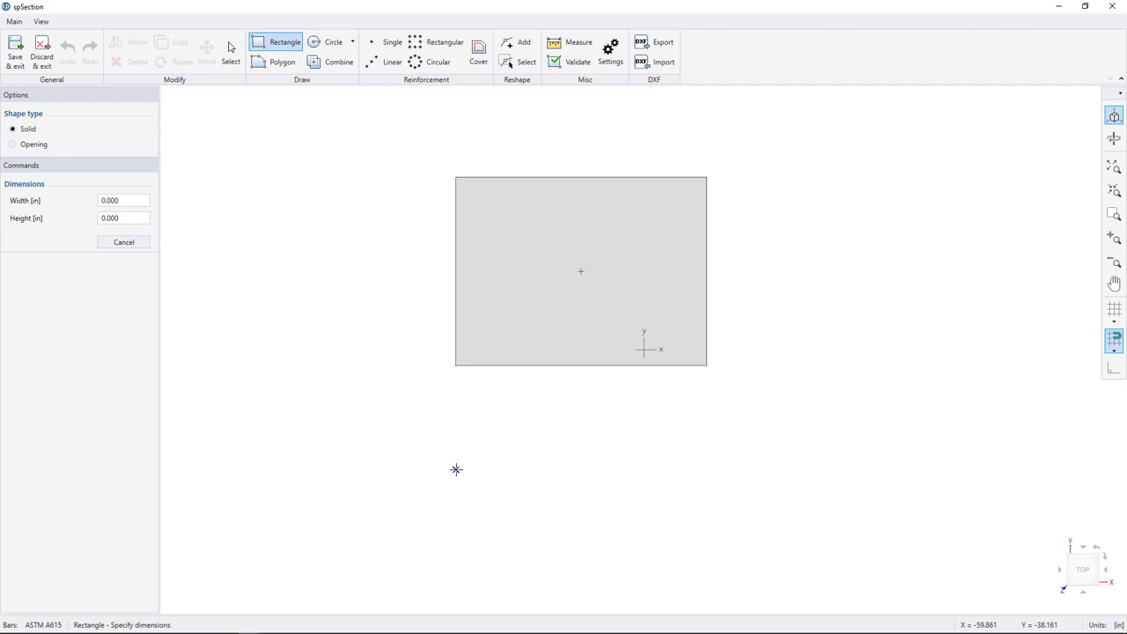
pyautogui.write('120')
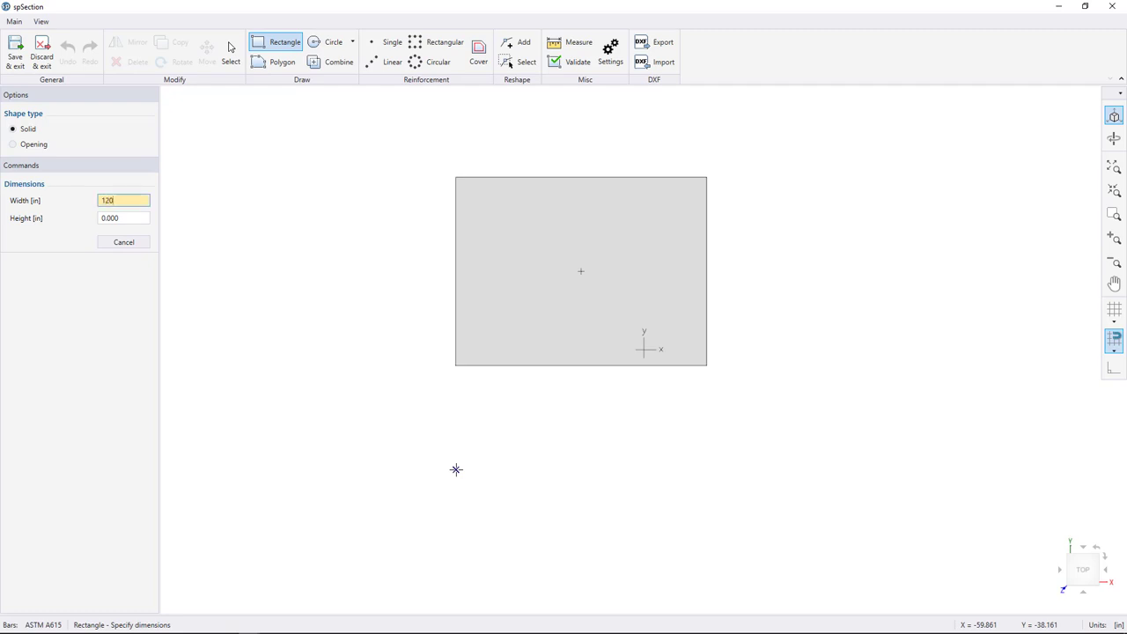
pyautogui.press('Tab')
pyautogui.write('20')
pyautogui.press('Return')
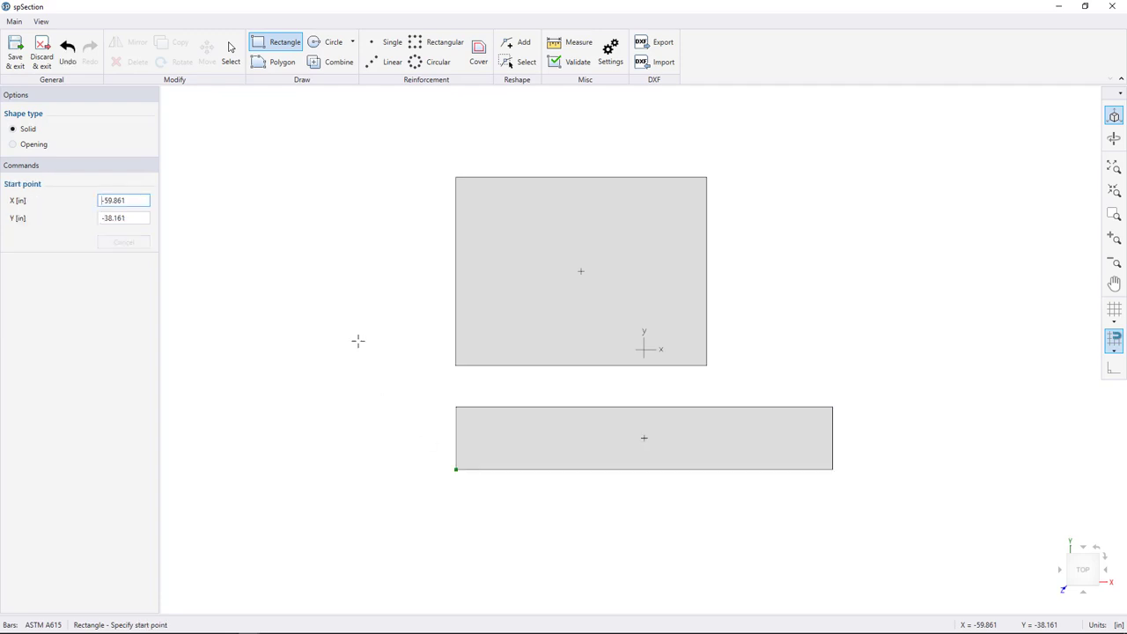
pyautogui.click(230, 51)
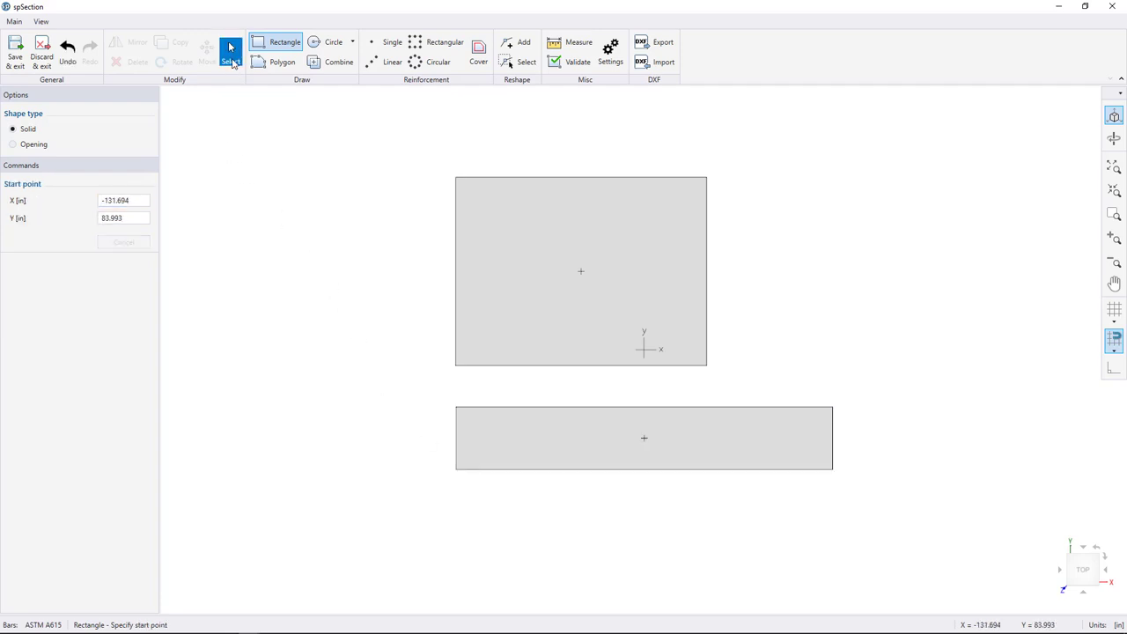
# Move the 120 by 20 strip onto the block's centre and combine both into one section
pyautogui.click(506, 434)
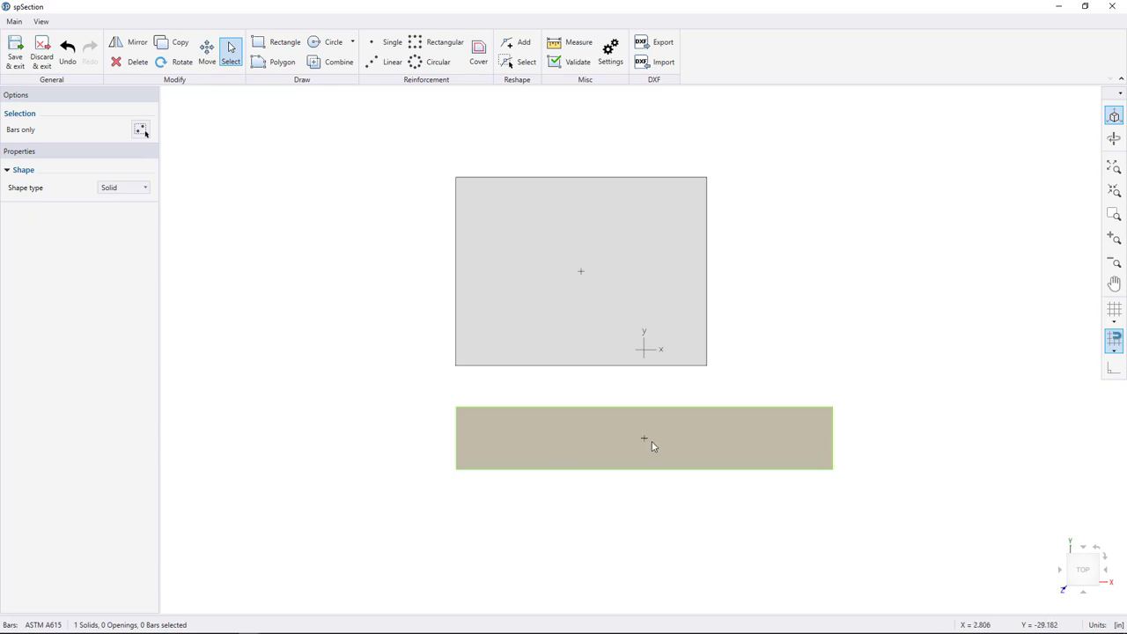
pyautogui.moveTo(645, 443); pyautogui.dragTo(582, 270)
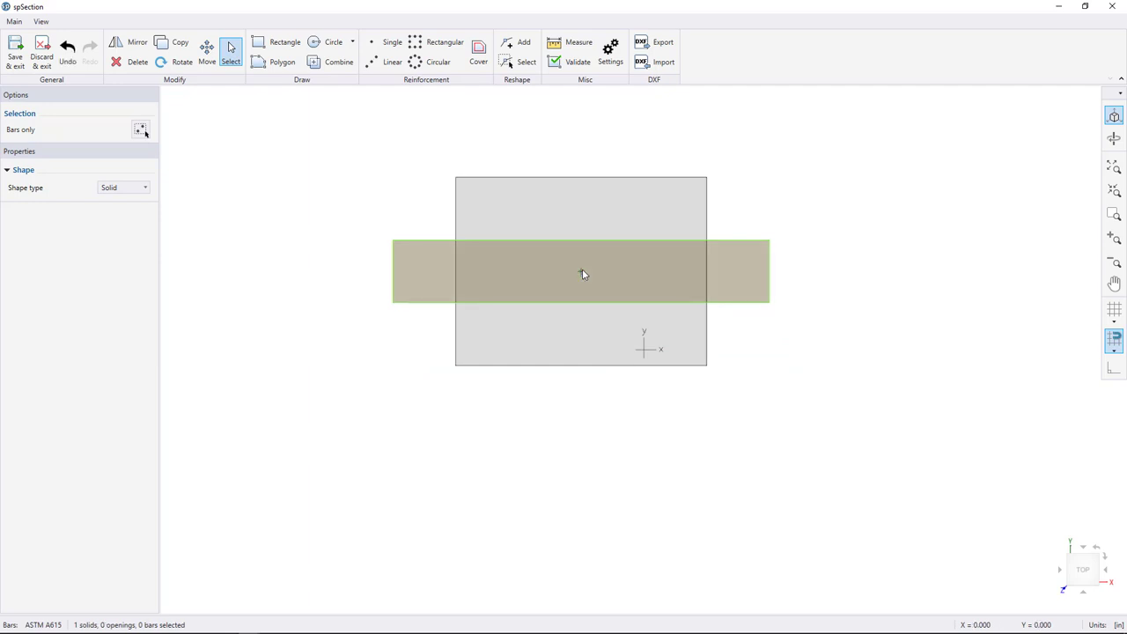
pyautogui.click(796, 262)
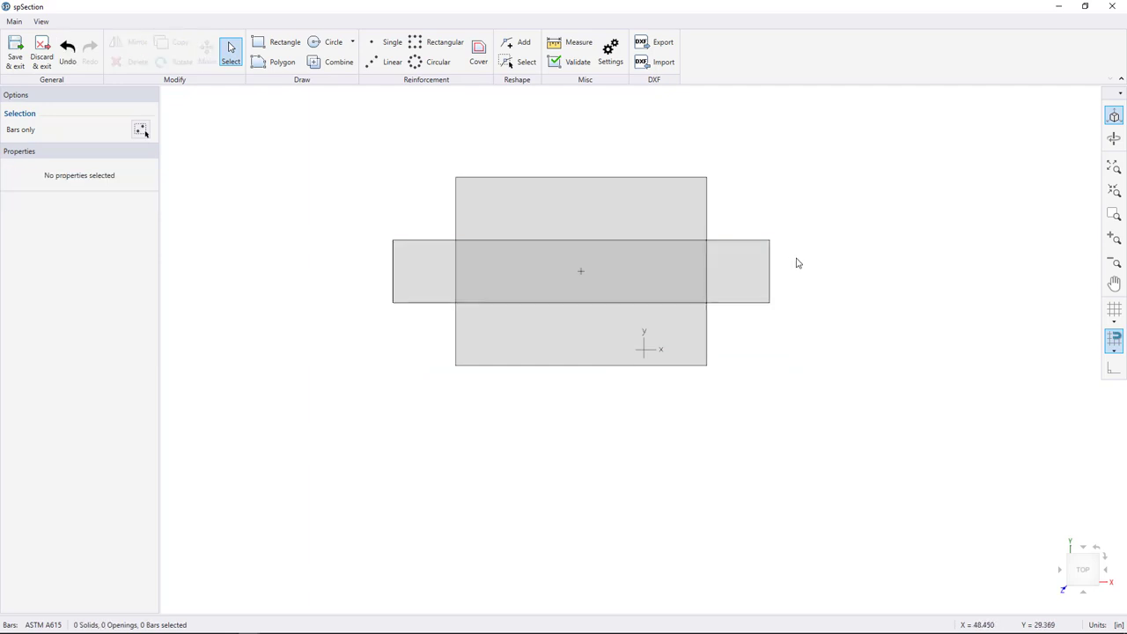
pyautogui.rightClick(797, 262)
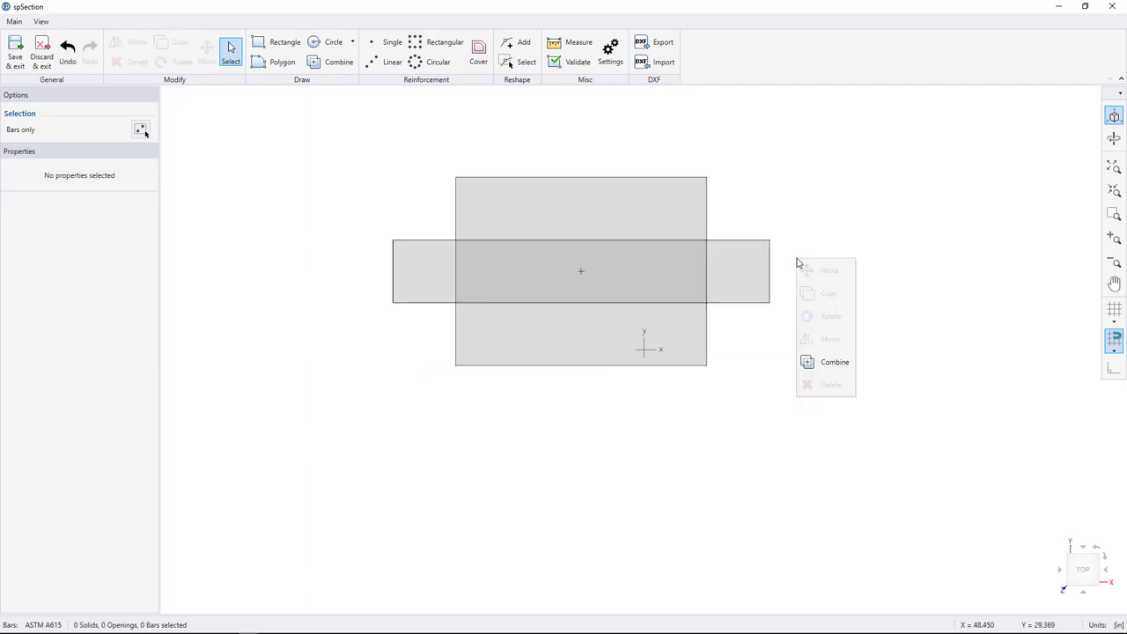
pyautogui.click(834, 363)
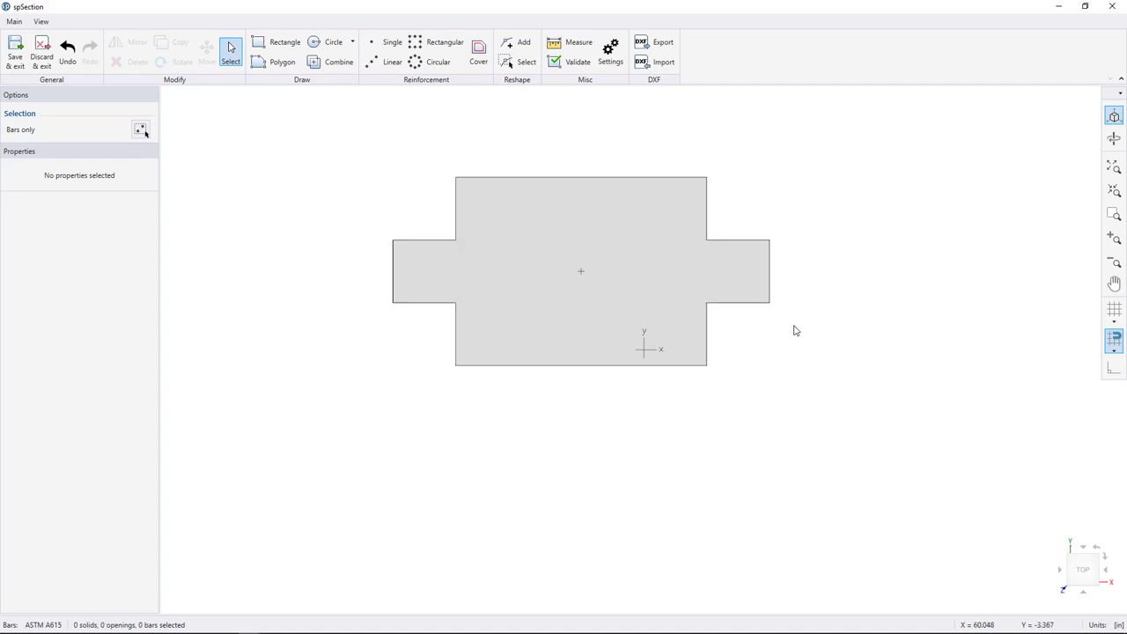
pyautogui.click(343, 44)
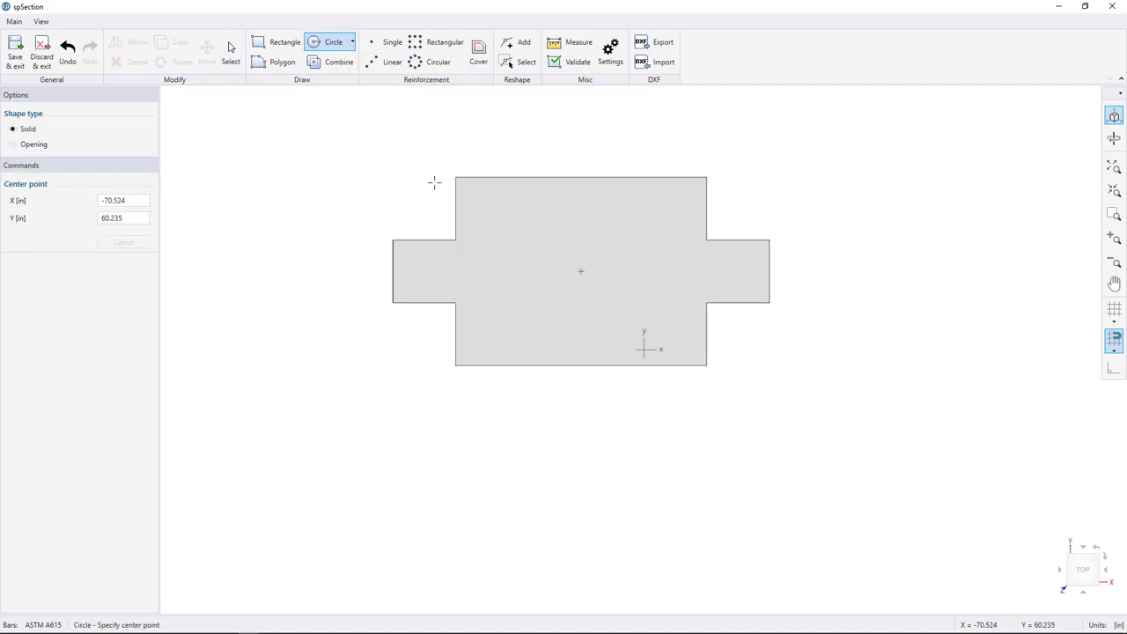
# Draw a radius-20 solid circle centred on the upper-left inner corner and zoom in on it
pyautogui.click(456, 241)
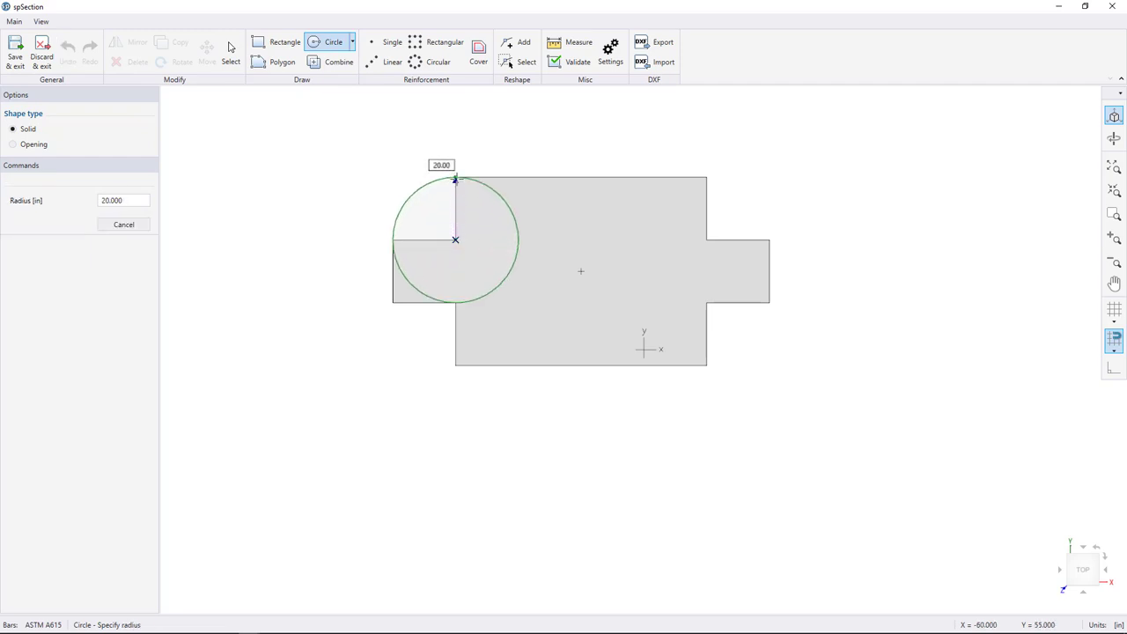
pyautogui.click(455, 178)
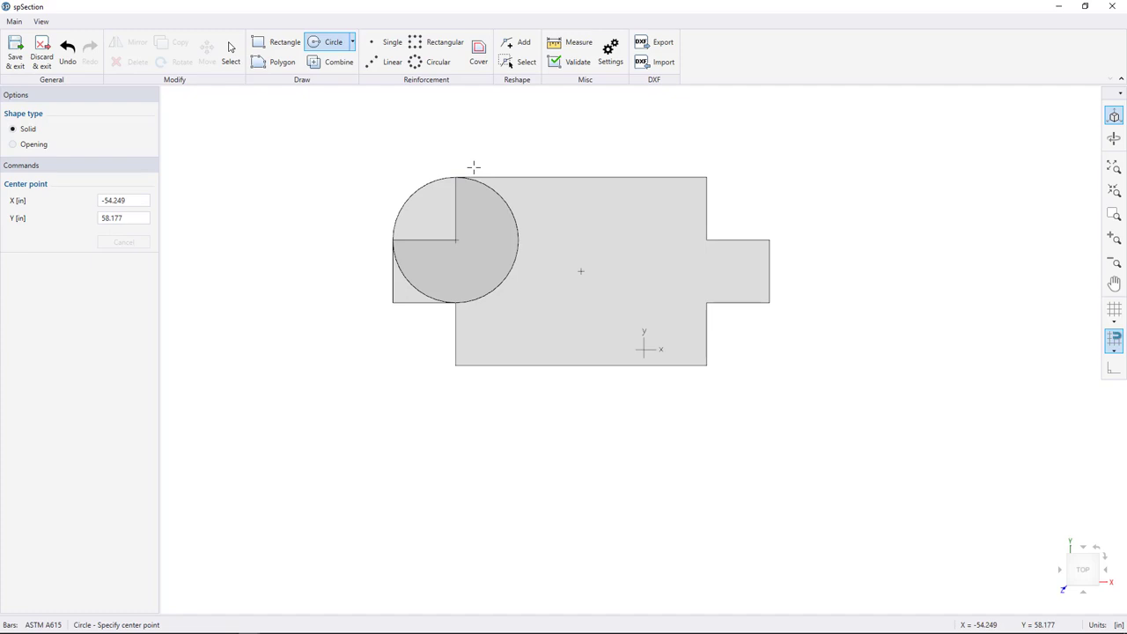
pyautogui.click(1113, 215)
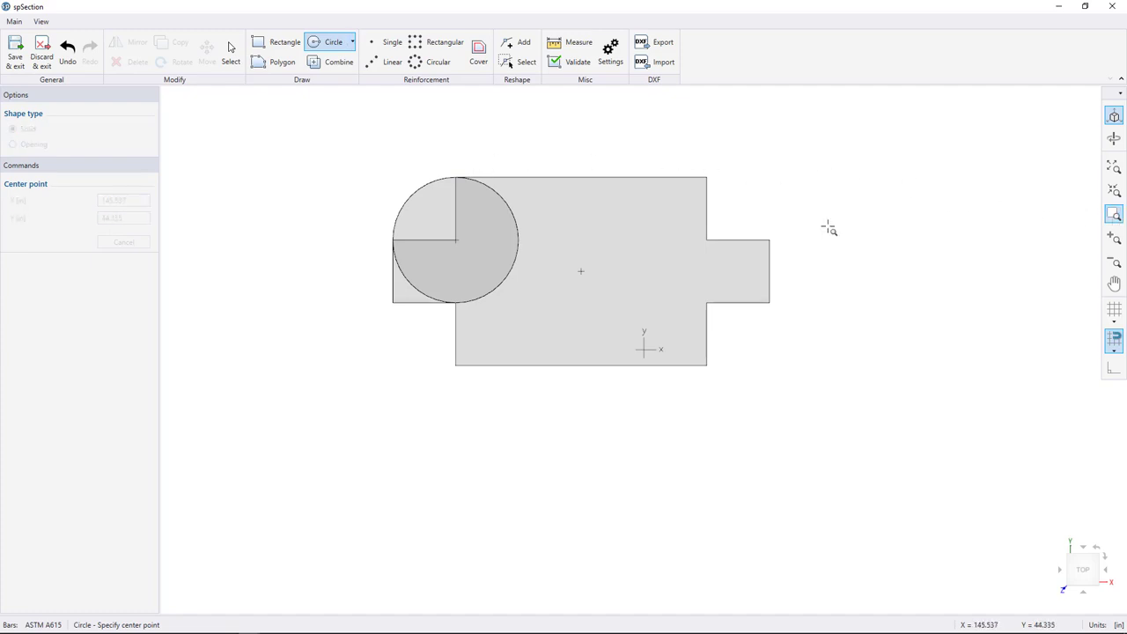
pyautogui.moveTo(360, 168); pyautogui.dragTo(542, 319)
pyautogui.press('Escape')
# Set up circular reinforcement with 2.5 in clear cover and 24 bars
pyautogui.click(474, 60)
pyautogui.click(437, 62)
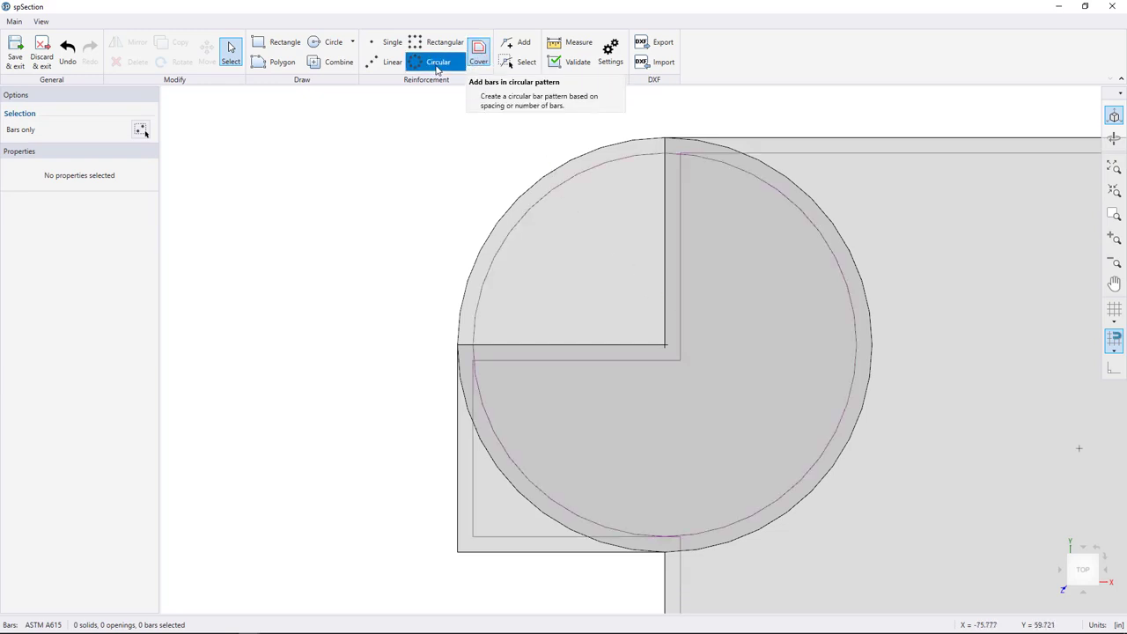
pyautogui.click(140, 192)
pyautogui.write('2.5')
pyautogui.press('Tab')
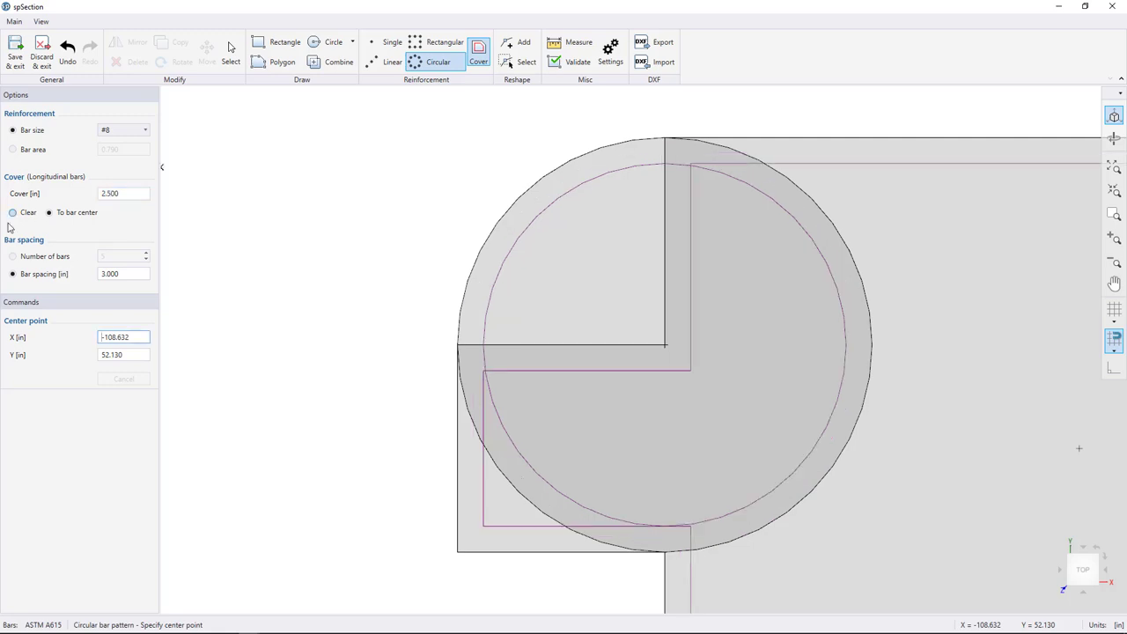
pyautogui.click(14, 257)
pyautogui.click(114, 256)
pyautogui.write('24')
pyautogui.press('Tab')
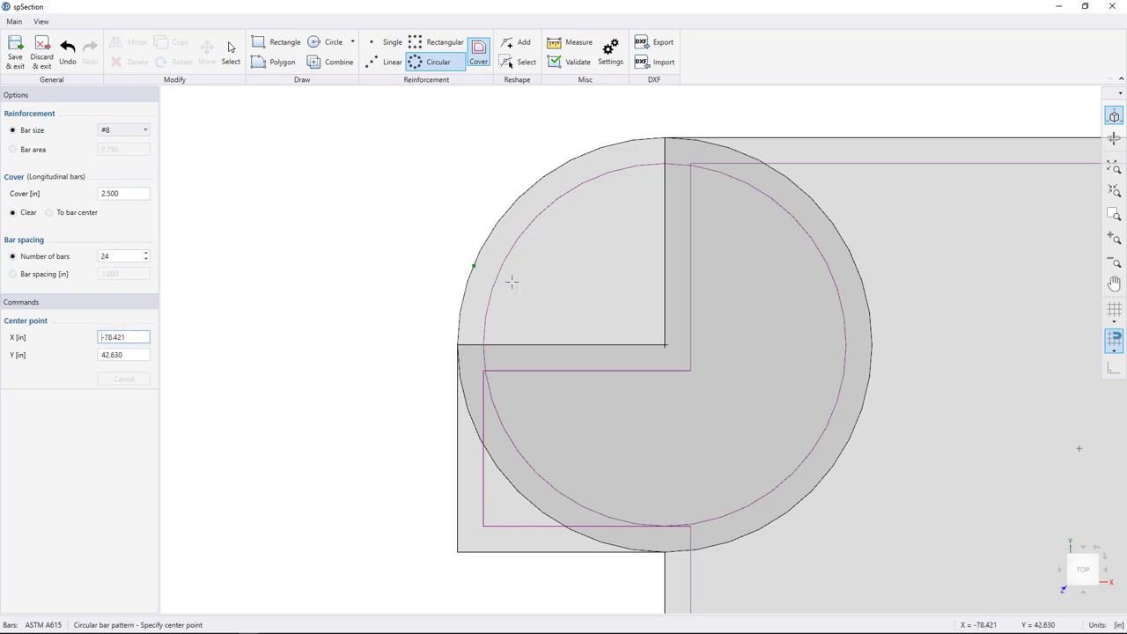
# Place the 24-bar ring centred on the corner circle and hide the cover guides
pyautogui.click(667, 347)
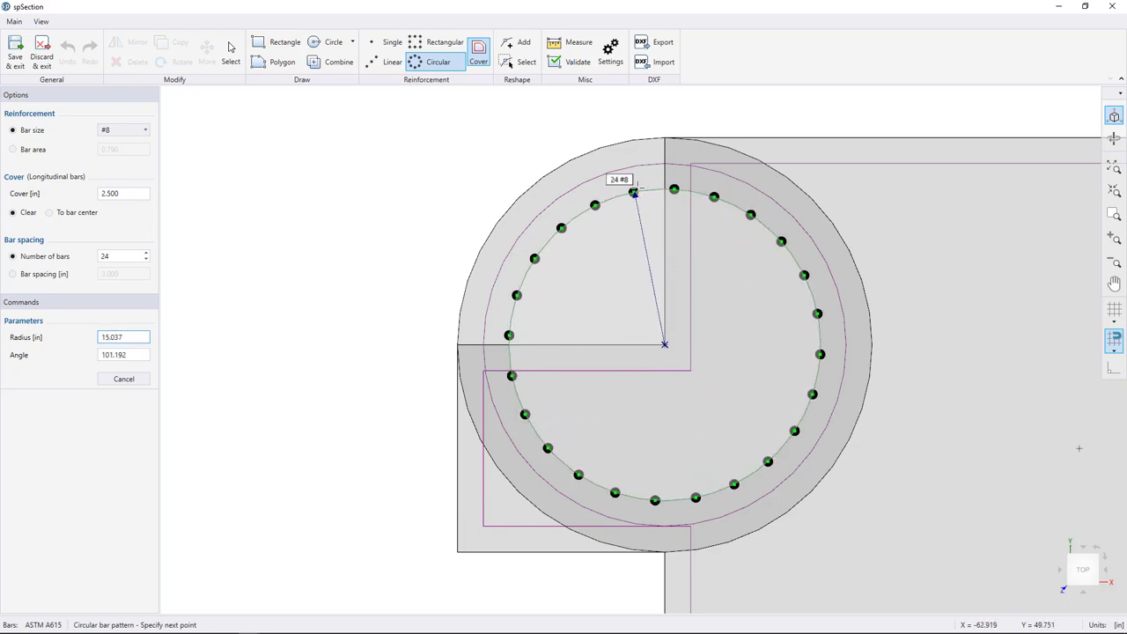
pyautogui.click(664, 169)
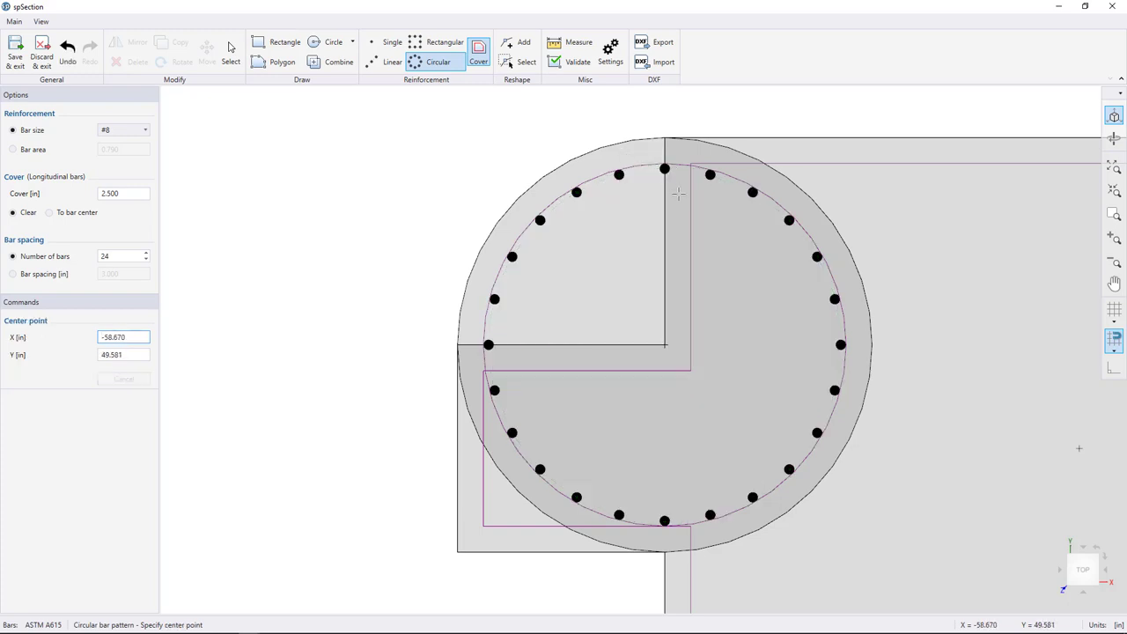
pyautogui.click(480, 57)
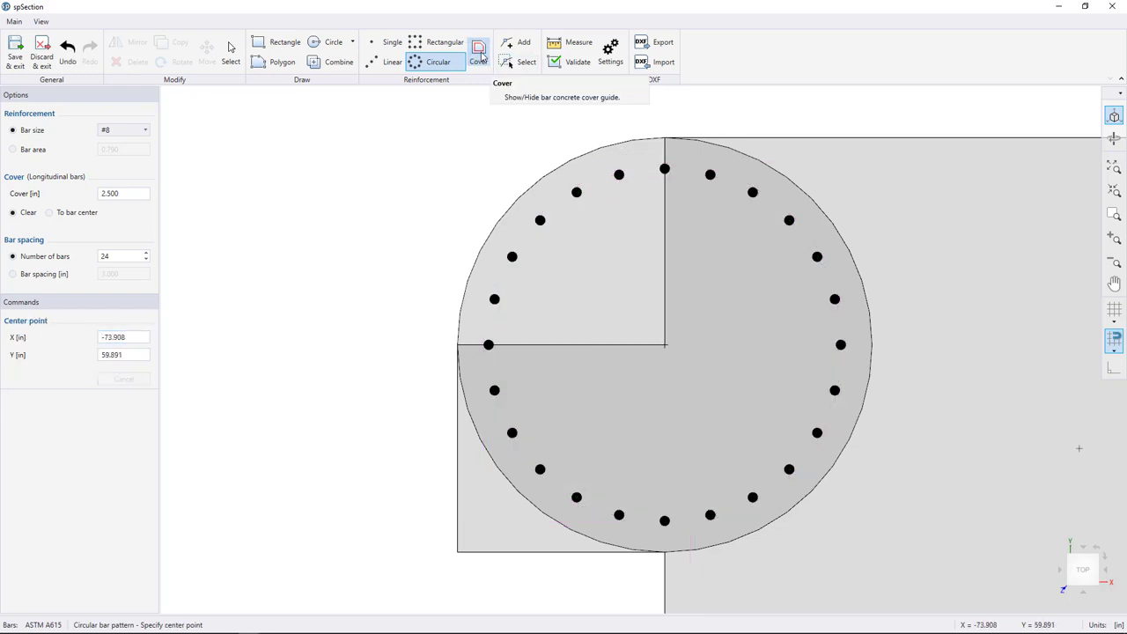
pyautogui.click(231, 55)
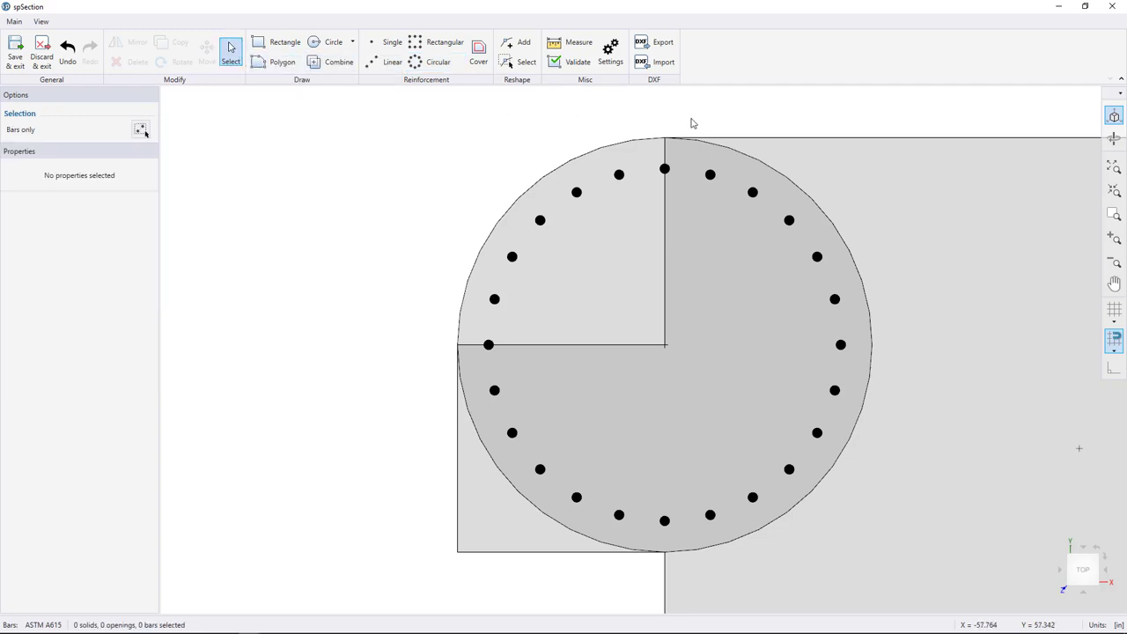
# Delete the 17 bars outside the upper-left arc, keeping seven
pyautogui.moveTo(694, 126); pyautogui.dragTo(865, 571)
pyautogui.moveTo(413, 354); pyautogui.dragTo(697, 553)
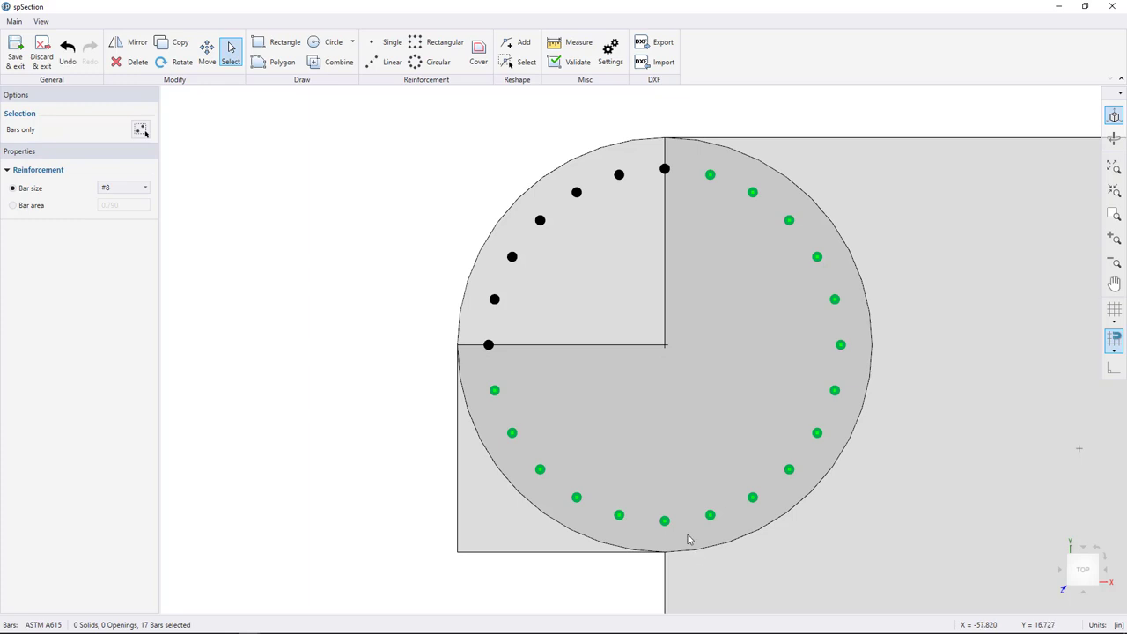
pyautogui.press('Delete')
# Combine the circle into the section to round the upper-left corner, then zoom to extents
pyautogui.rightClick(687, 535)
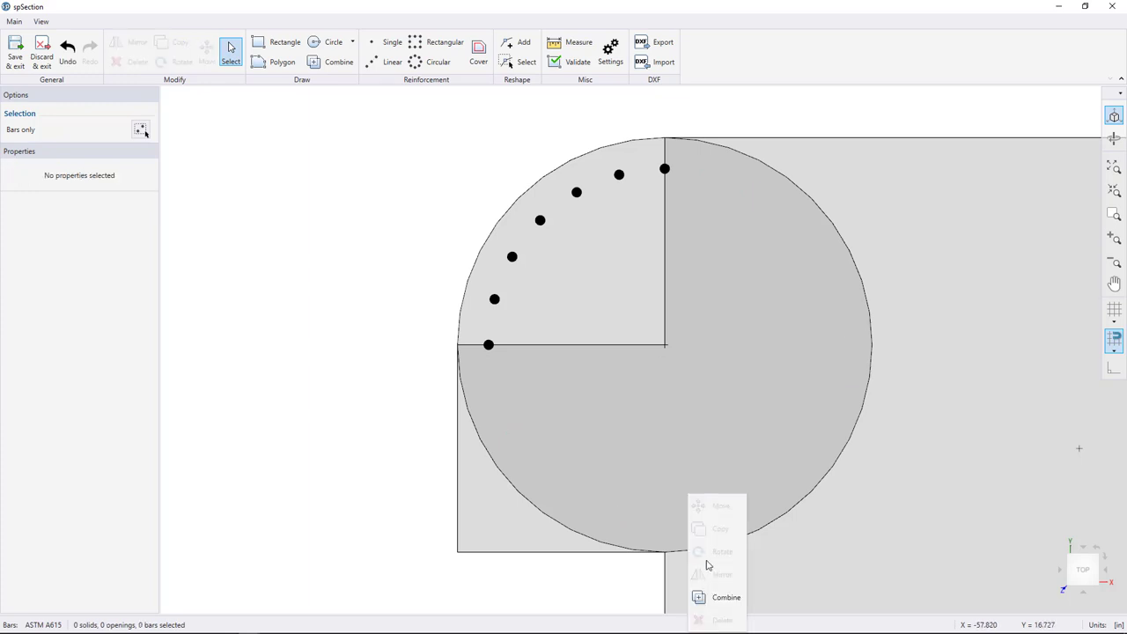
pyautogui.click(729, 600)
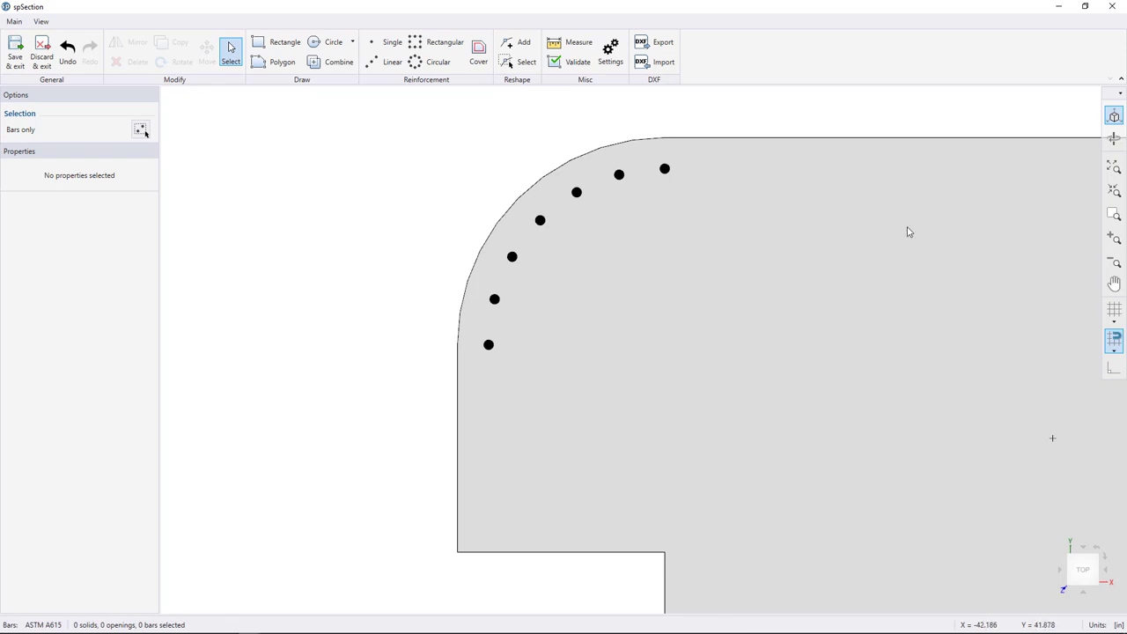
pyautogui.click(1114, 166)
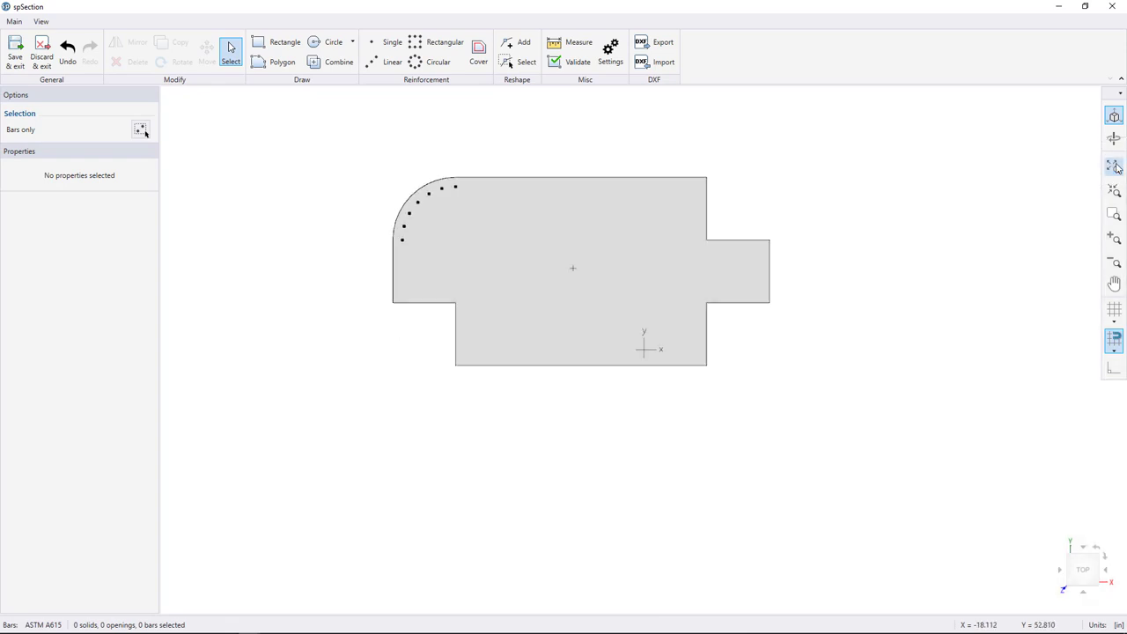
pyautogui.click(333, 42)
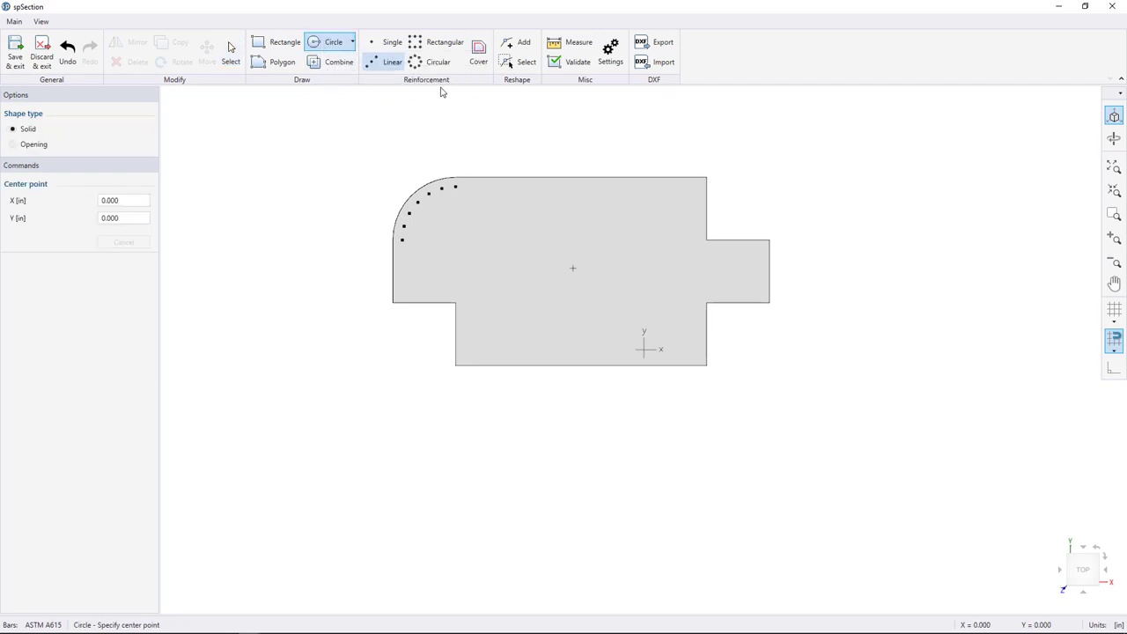
# Draw circles at the top-right, bottom-right and bottom-left corners and combine them into the section
pyautogui.click(706, 240)
pyautogui.click(706, 177)
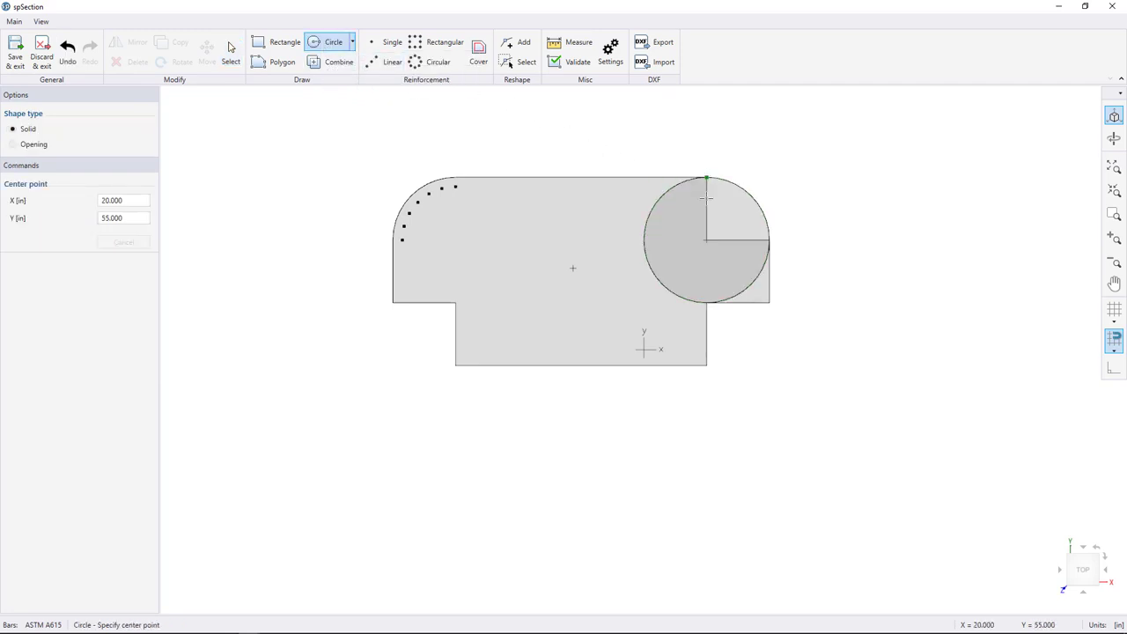
pyautogui.click(706, 301)
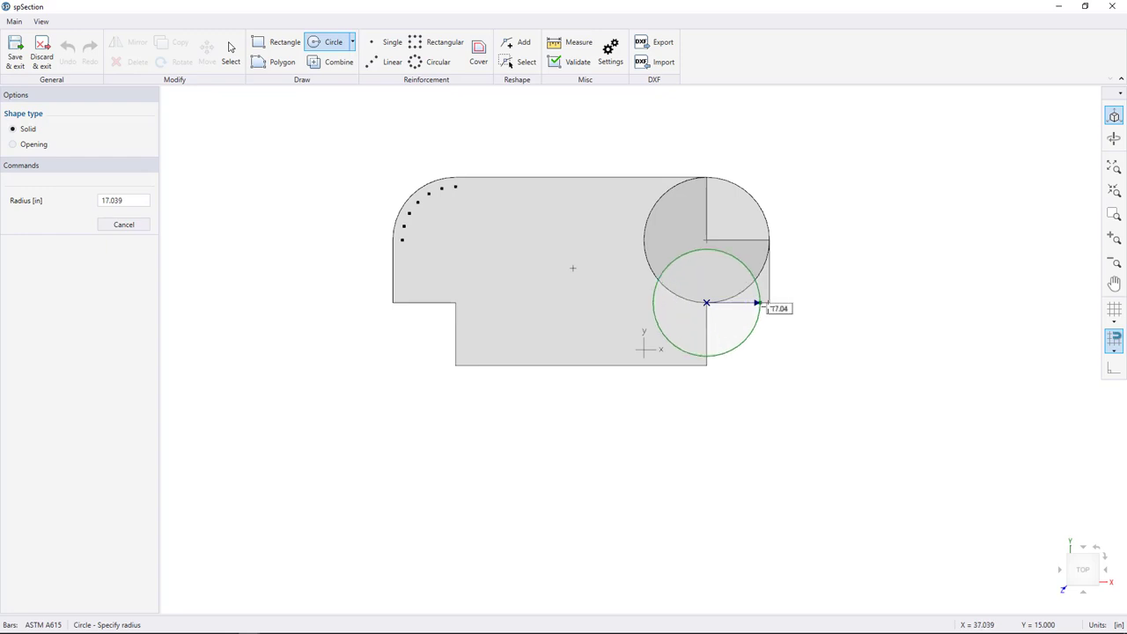
pyautogui.click(767, 303)
pyautogui.click(456, 302)
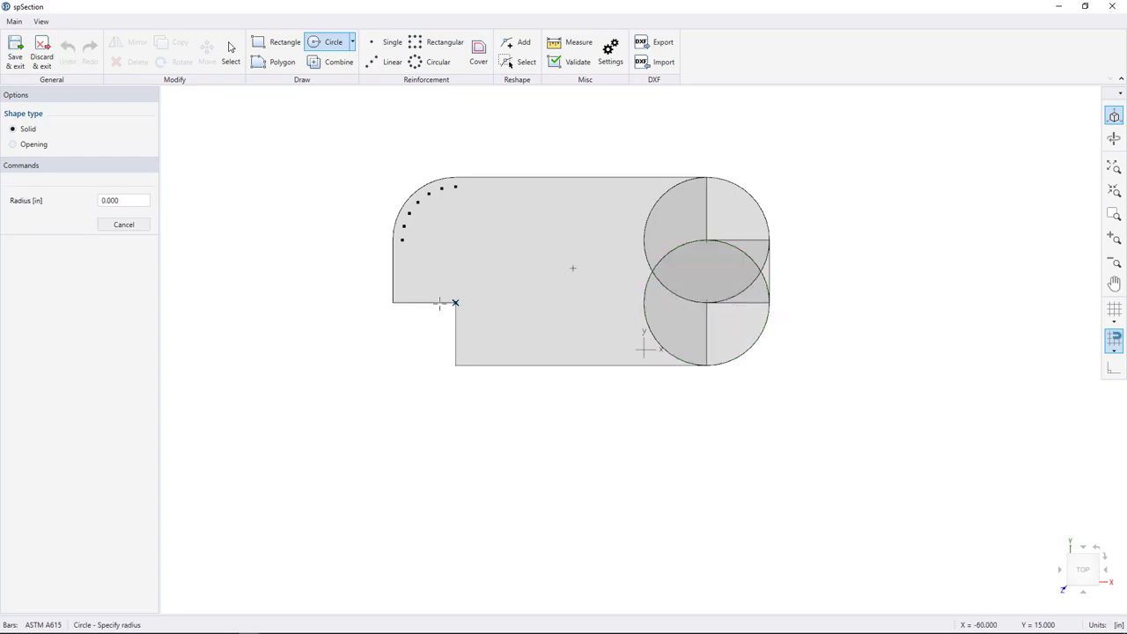
pyautogui.click(394, 304)
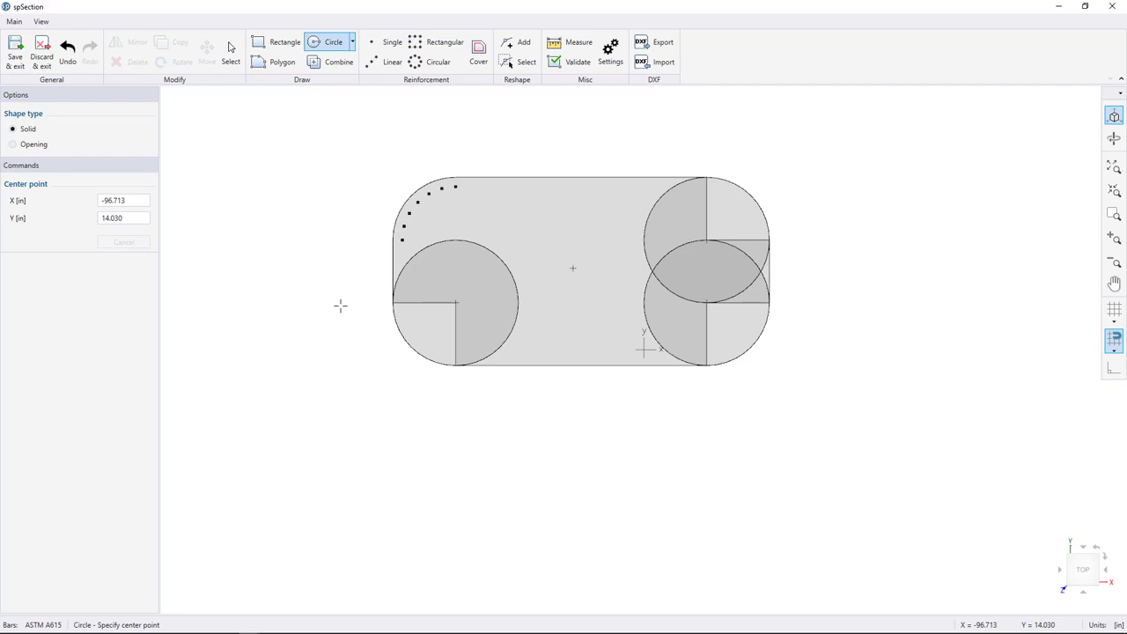
pyautogui.click(334, 63)
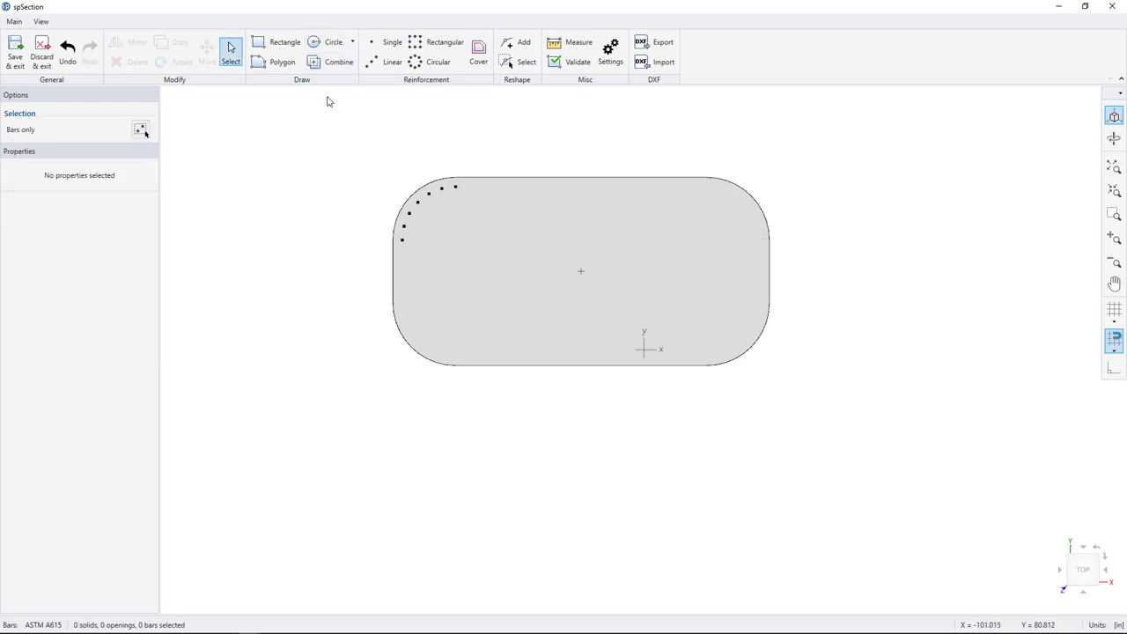
# Mirror the seven upper-left corner bars across the vertical centreline to the upper-right corner
pyautogui.moveTo(351, 146); pyautogui.dragTo(482, 275)
pyautogui.rightClick(508, 241)
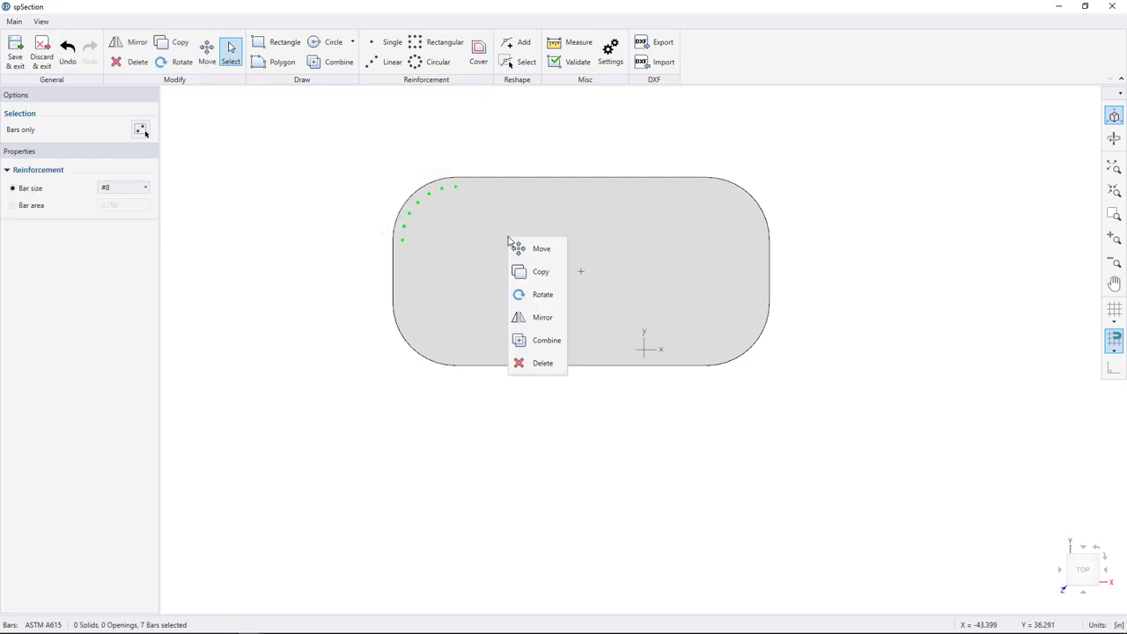
pyautogui.click(540, 318)
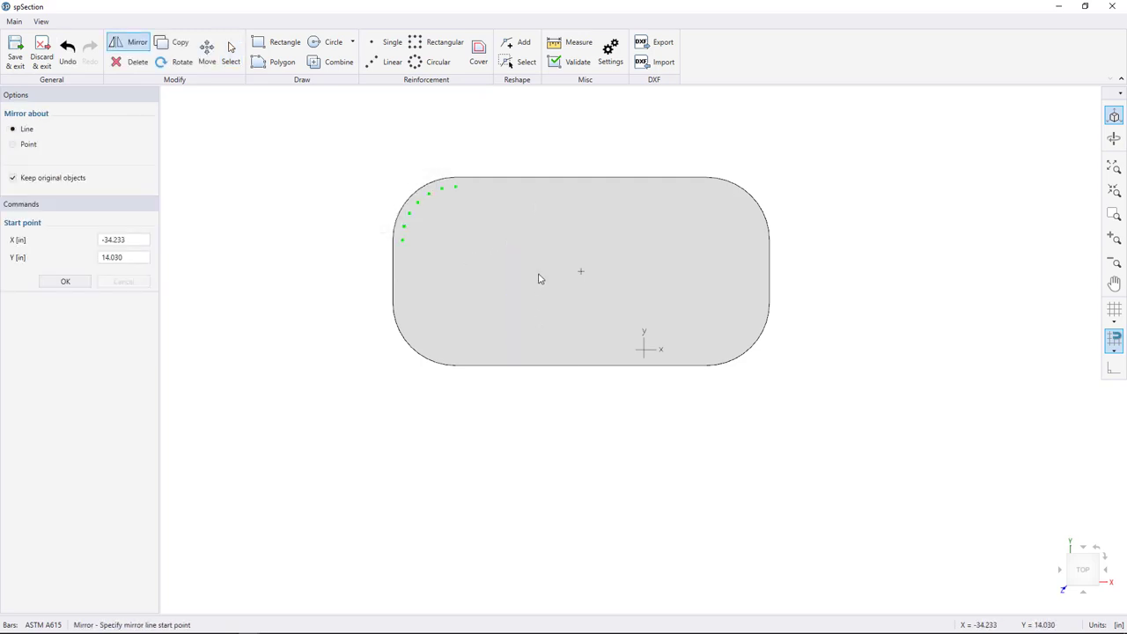
pyautogui.click(580, 183)
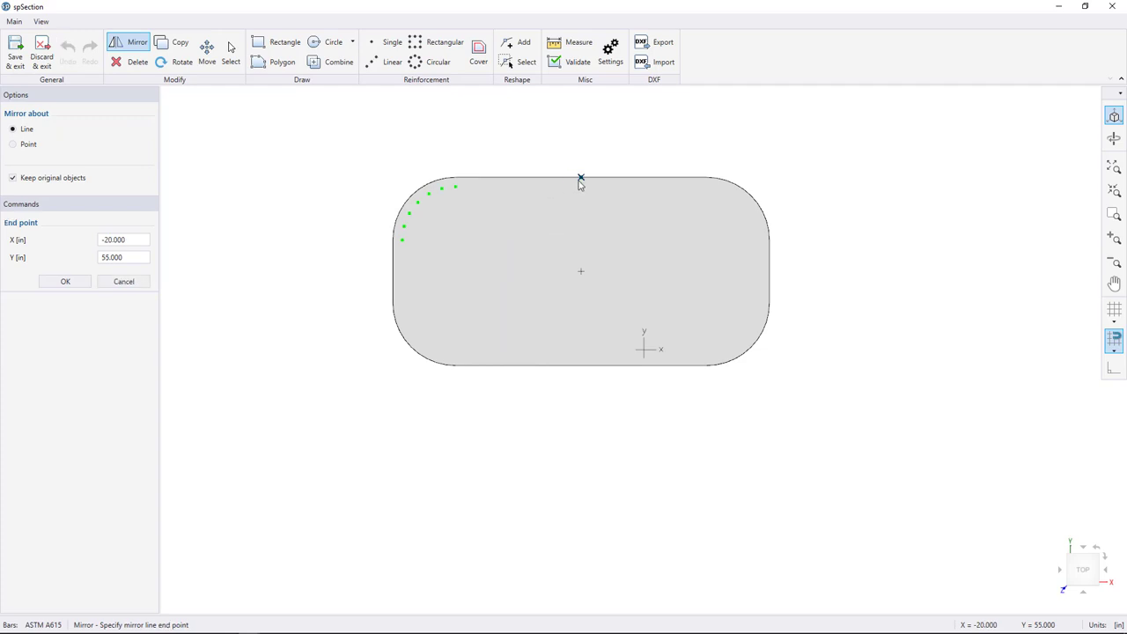
pyautogui.click(583, 375)
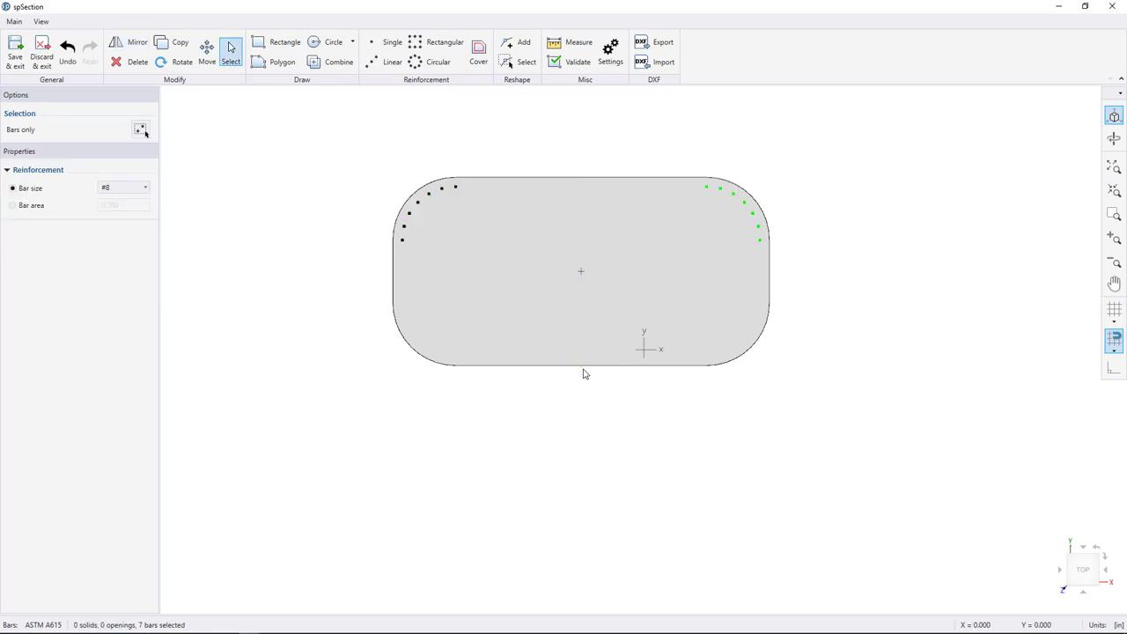
# Lay a row of #8 bars at 8 in spacing along the top edge
pyautogui.click(390, 61)
pyautogui.click(13, 273)
pyautogui.click(114, 275)
pyautogui.write('8')
pyautogui.press('Tab')
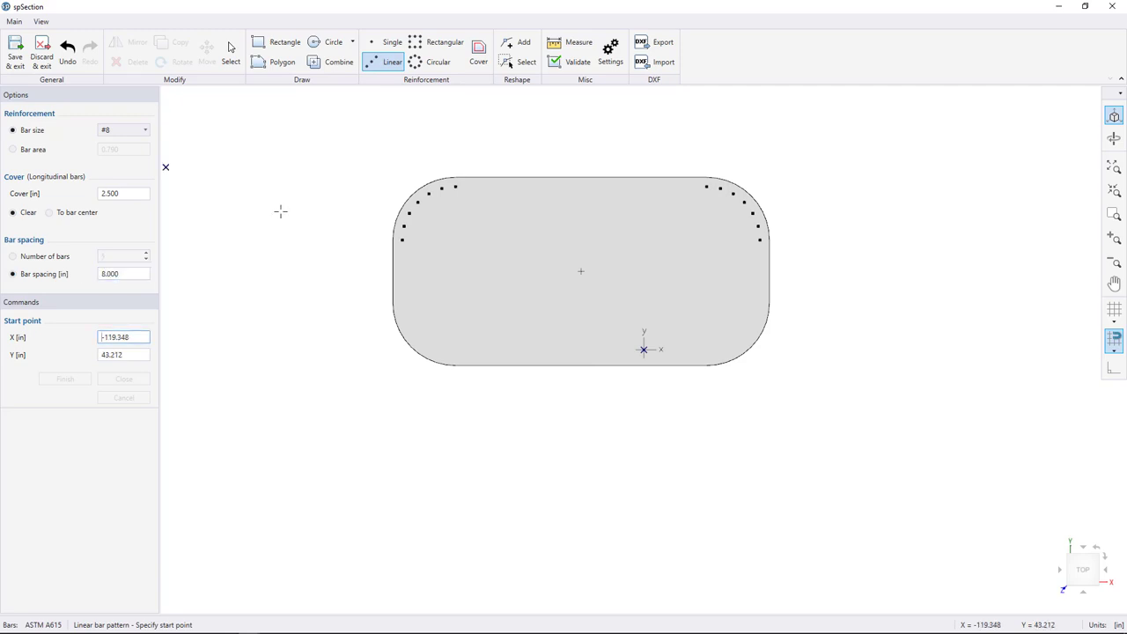
pyautogui.click(457, 188)
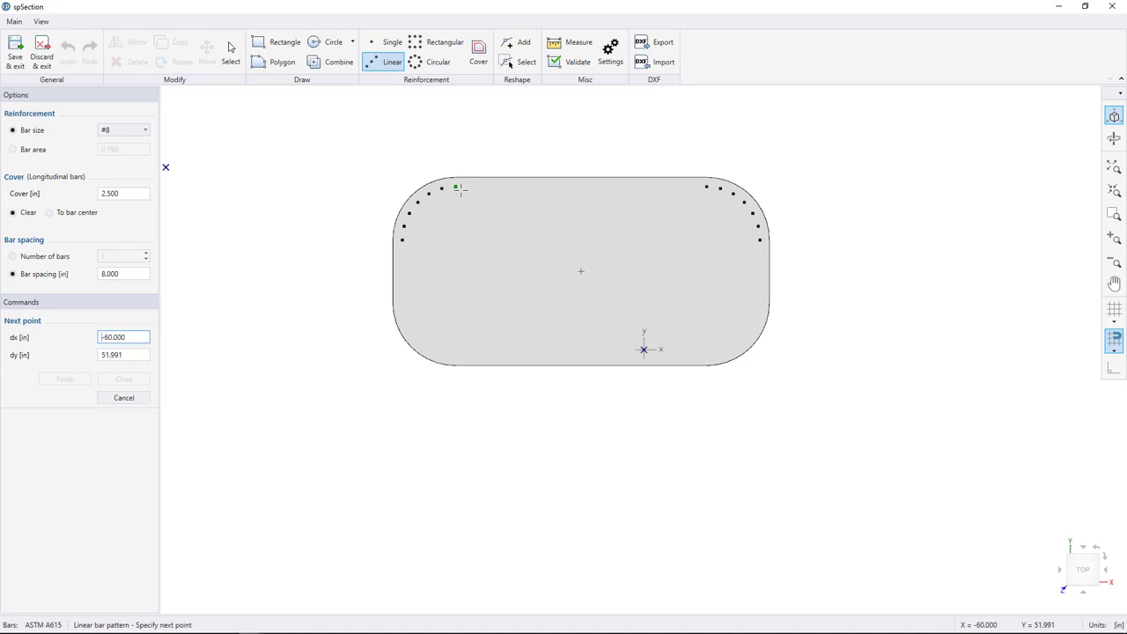
pyautogui.click(706, 187)
pyautogui.rightClick(711, 226)
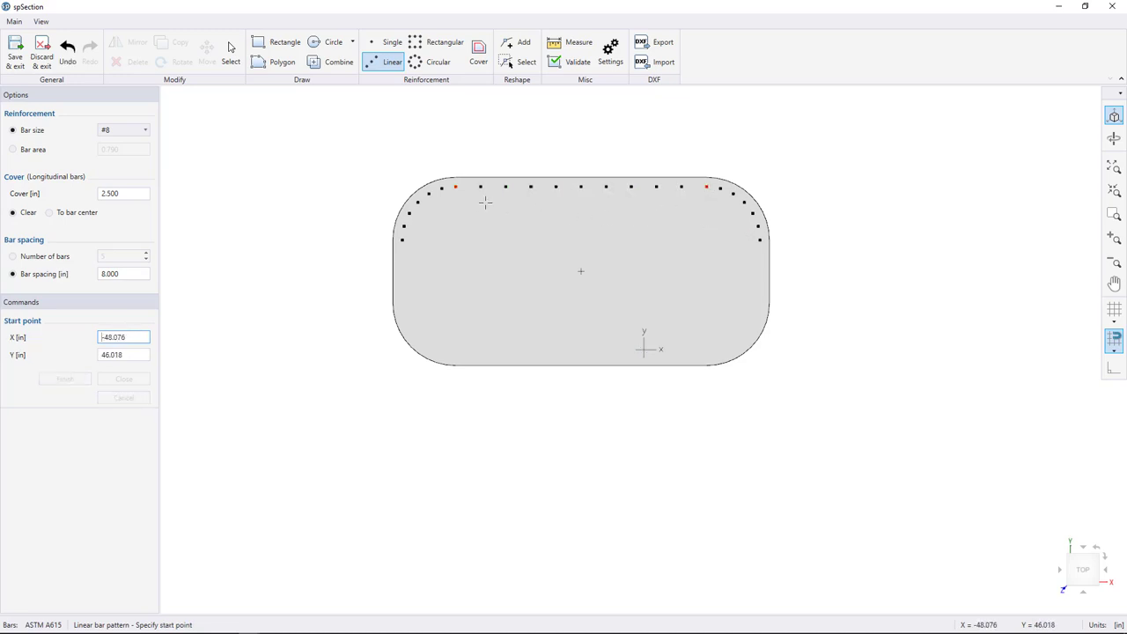
# Validate the section and remove the two overlapping duplicate bars at the row's ends
pyautogui.click(573, 66)
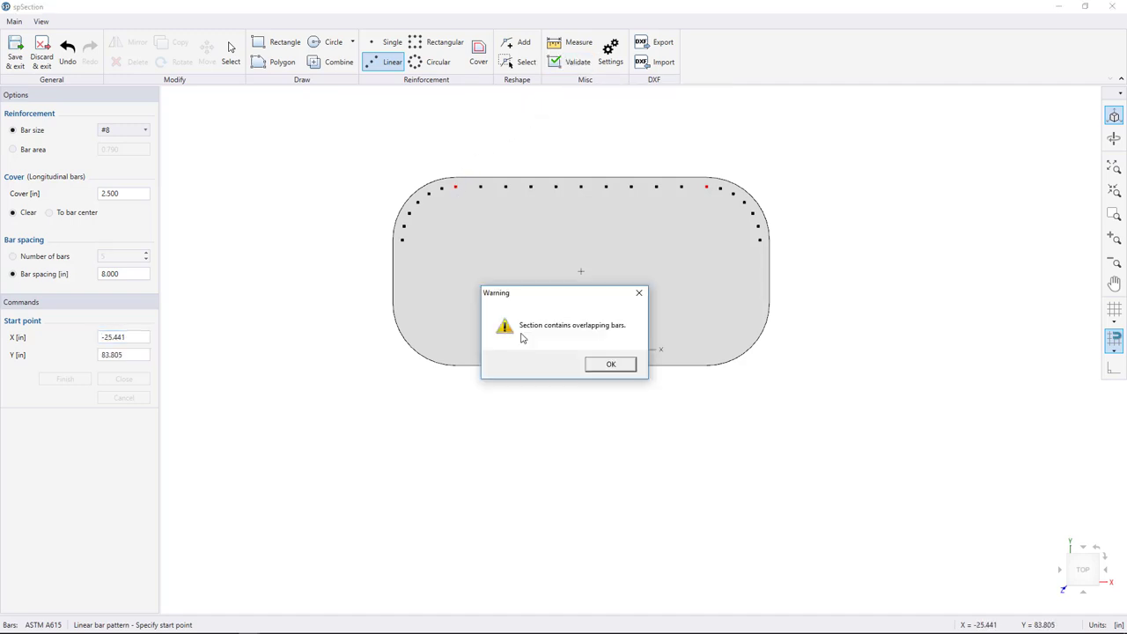
pyautogui.click(611, 364)
pyautogui.press('Escape')
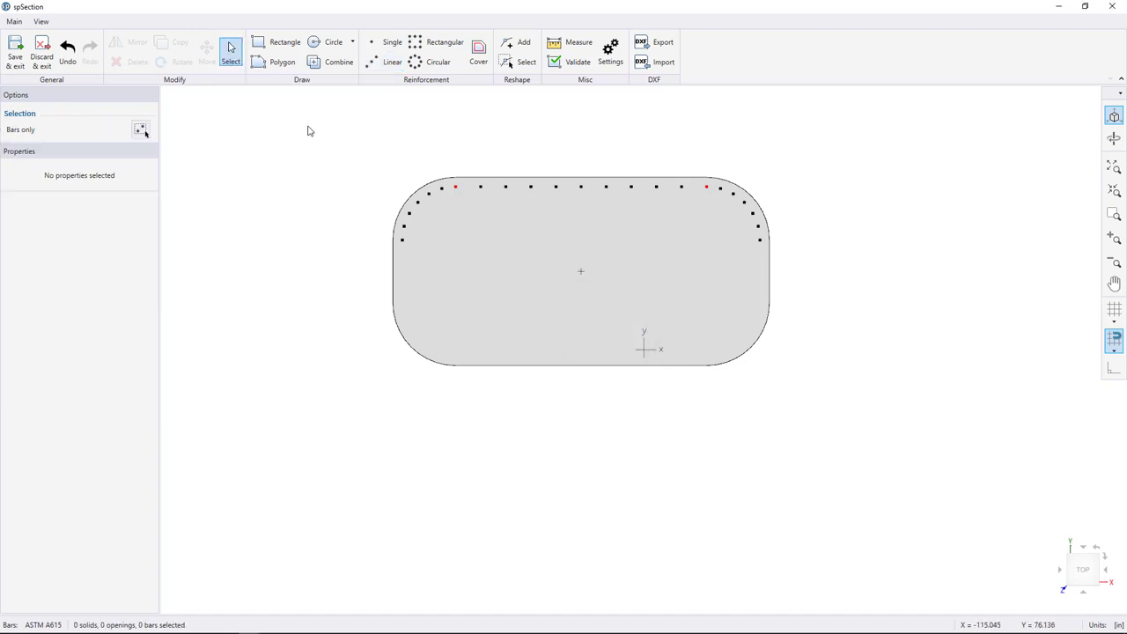
pyautogui.click(456, 189)
pyautogui.keyDown('ctrl'); pyautogui.click(707, 187); pyautogui.keyUp('ctrl')
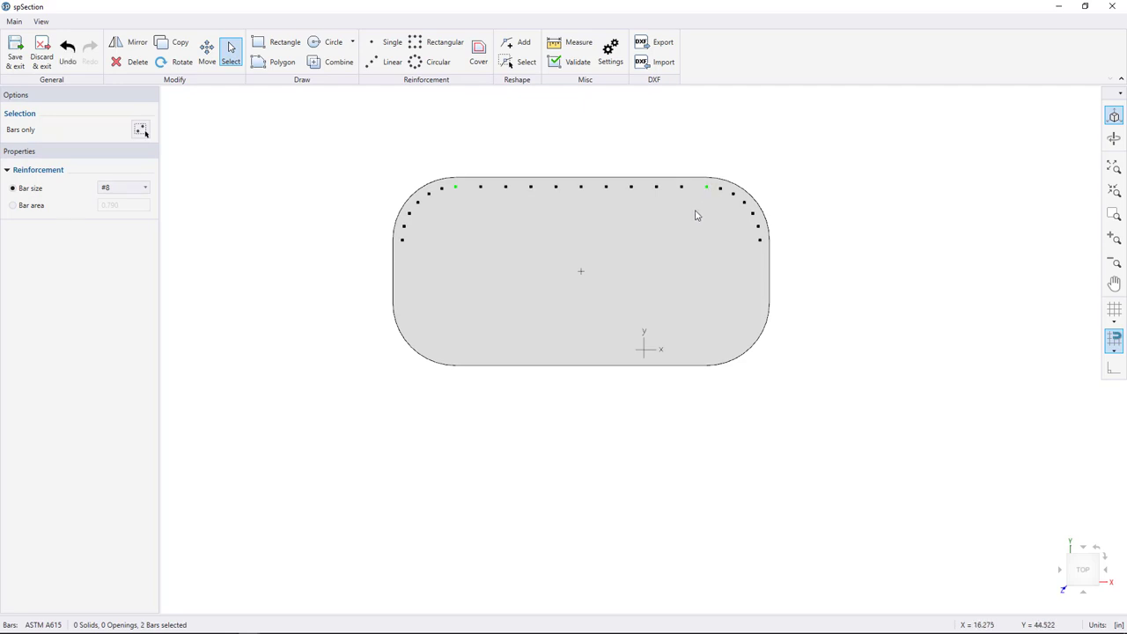
pyautogui.press('Escape')
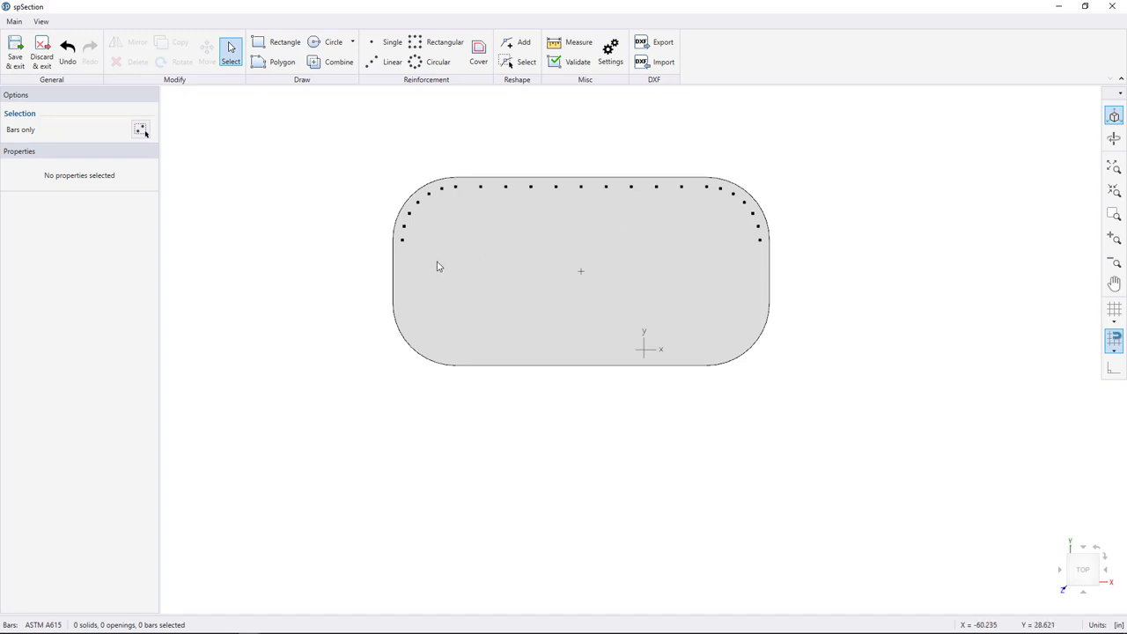
# Mirror the 23 top-half bars across the horizontal centreline onto the bottom edge and lower corners
pyautogui.moveTo(365, 176); pyautogui.dragTo(800, 272)
pyautogui.rightClick(800, 272)
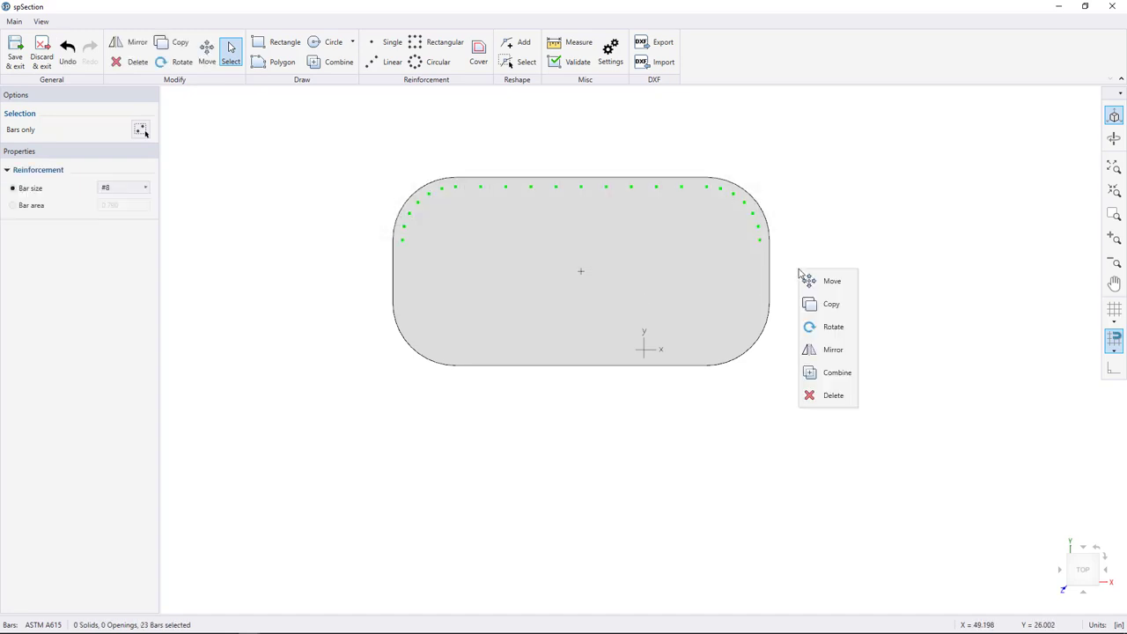
pyautogui.click(836, 355)
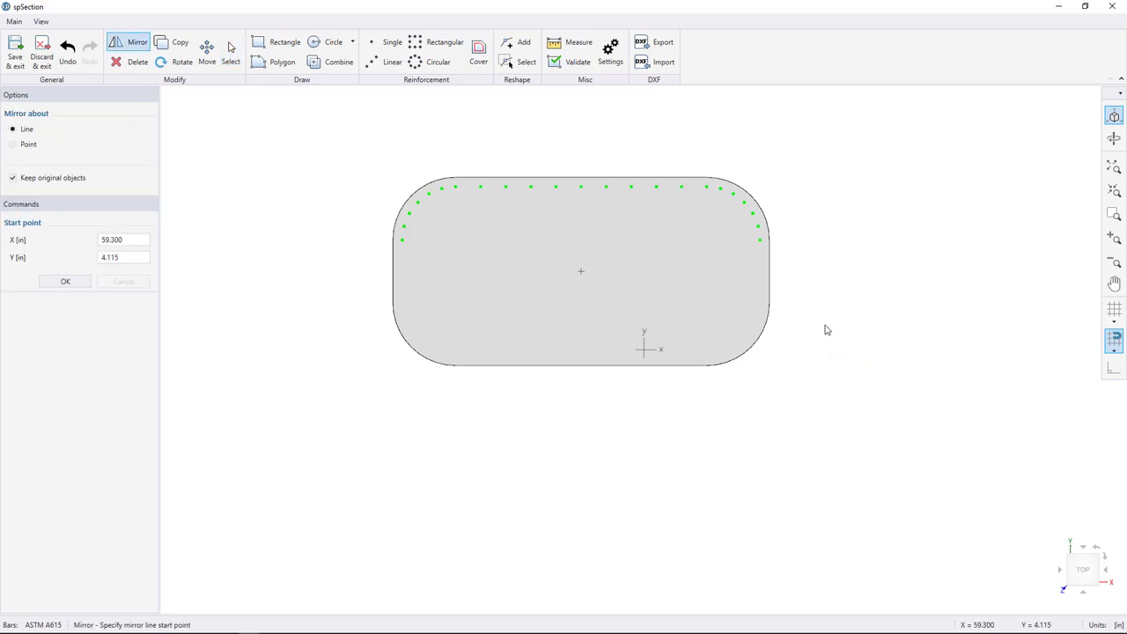
pyautogui.click(769, 272)
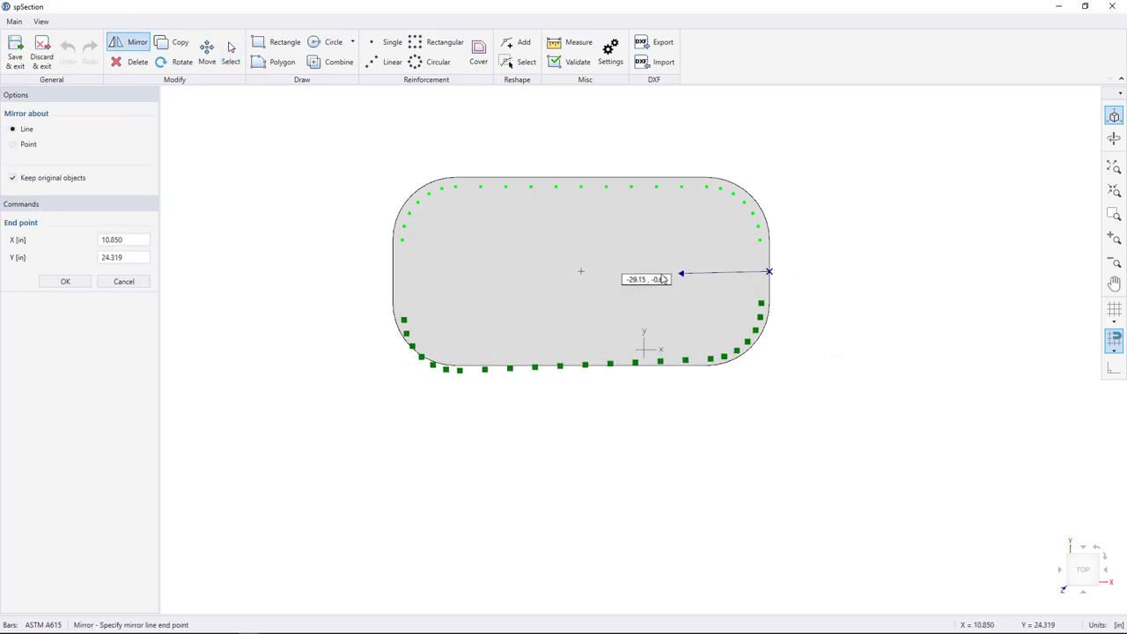
pyautogui.click(395, 276)
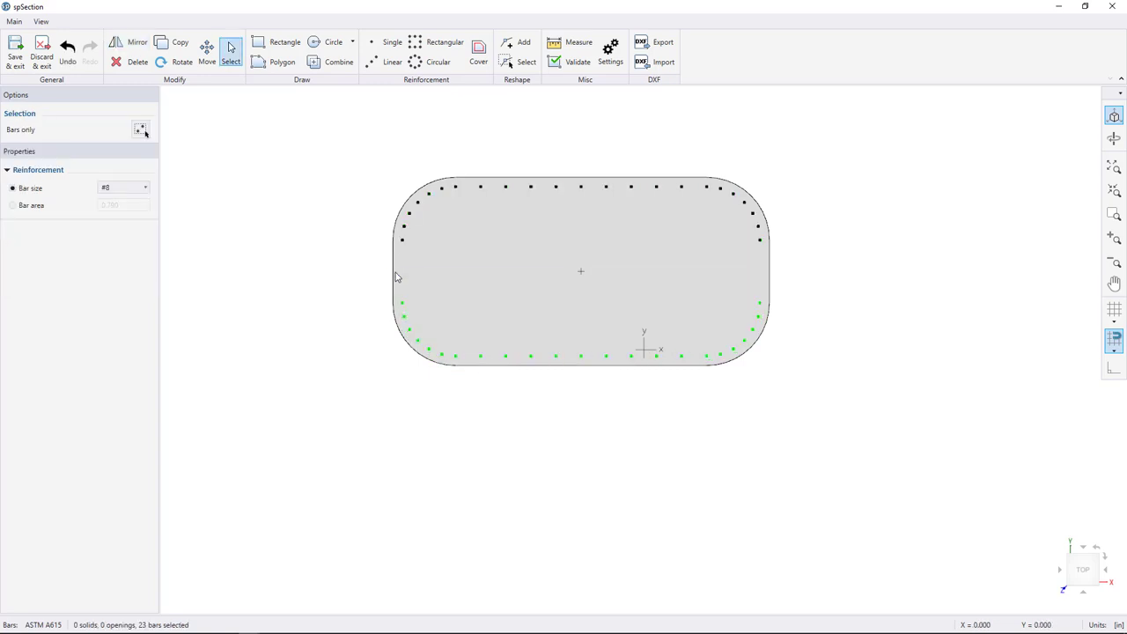
pyautogui.click(382, 63)
# Place a row of five #11 bars down the left side
pyautogui.click(149, 136)
pyautogui.click(123, 227)
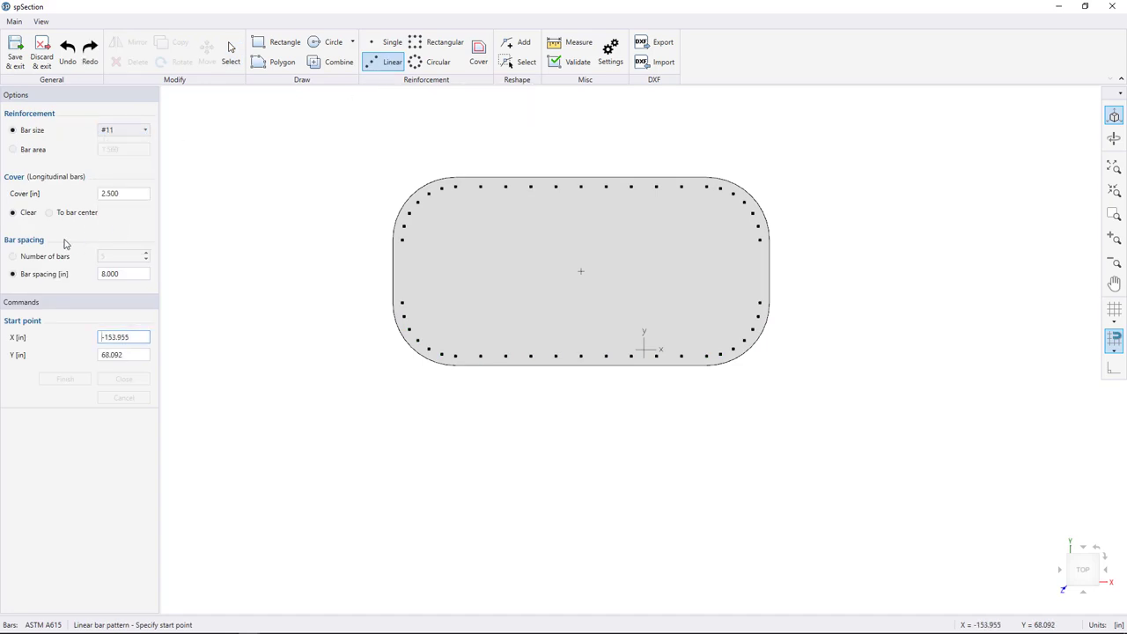
pyautogui.click(12, 257)
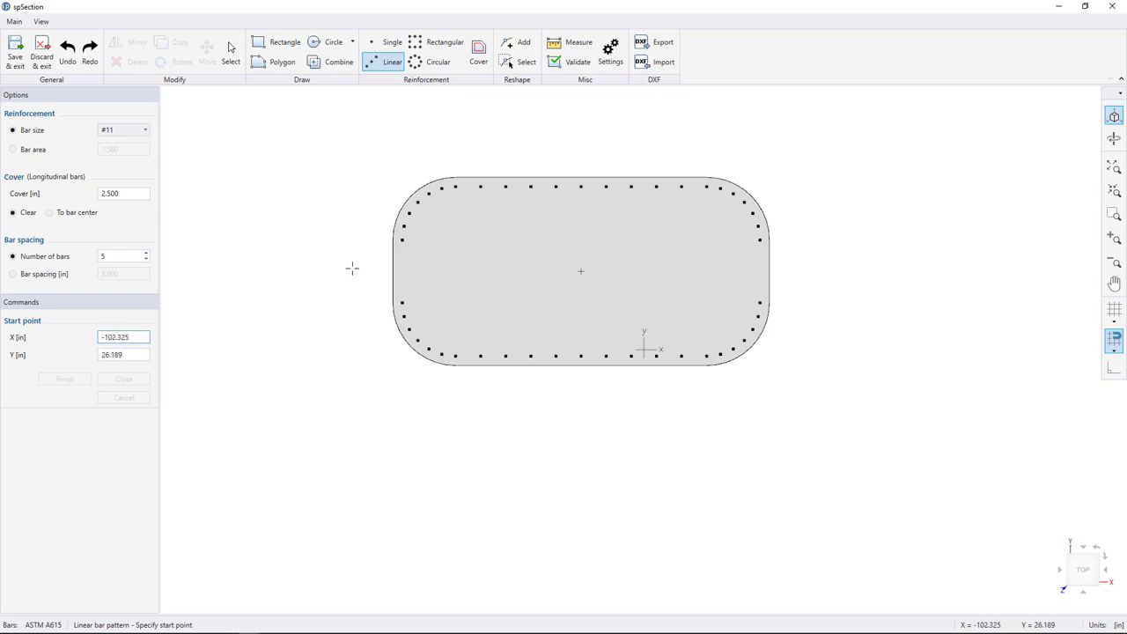
pyautogui.click(403, 242)
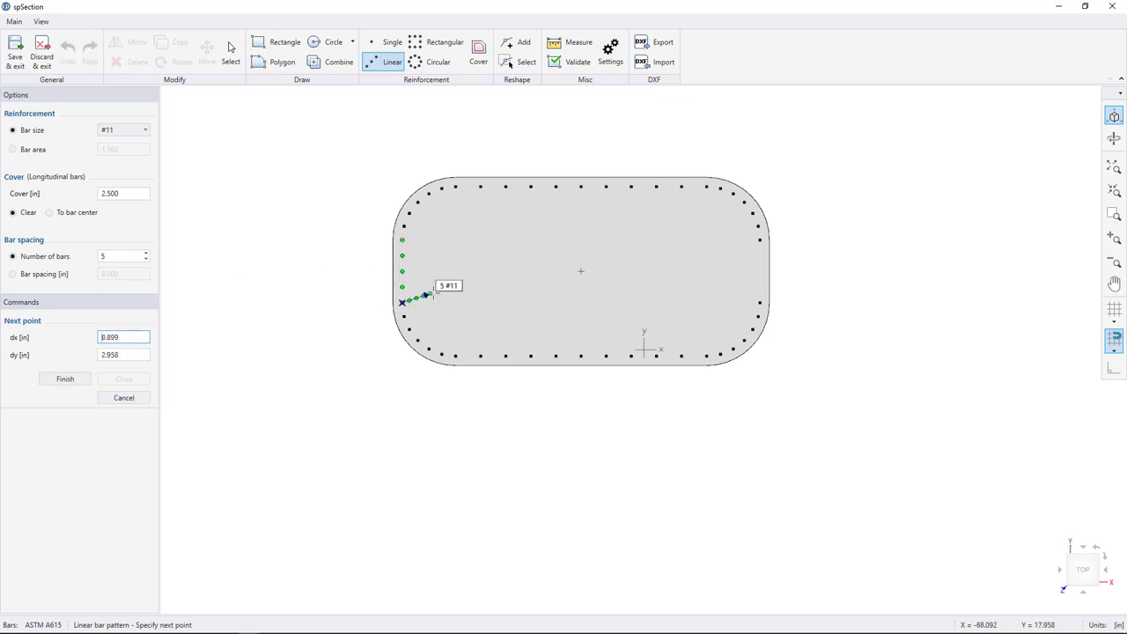
pyautogui.click(403, 302)
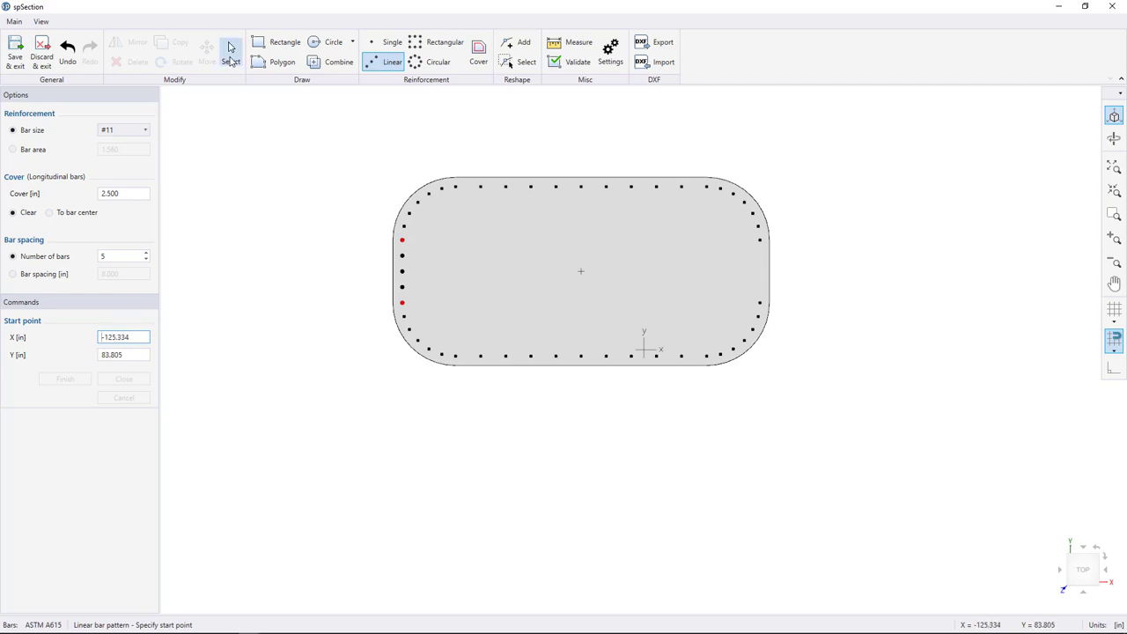
# Delete the two #11 end bars that overlap the corner arc bars
pyautogui.click(229, 53)
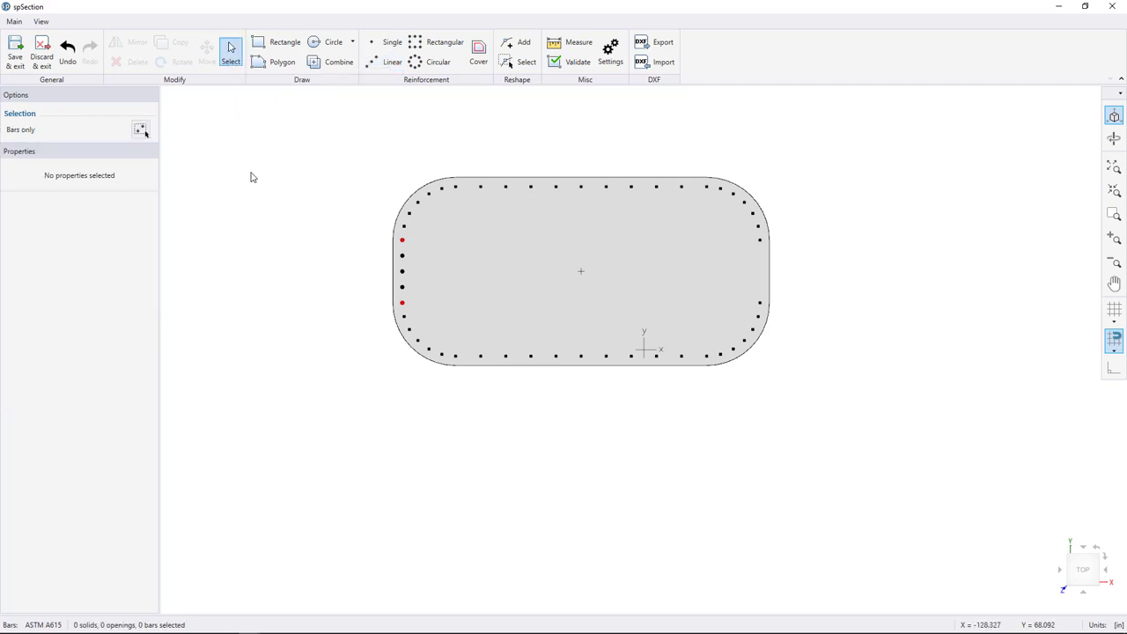
pyautogui.click(402, 240)
pyautogui.keyDown('ctrl'); pyautogui.click(408, 303); pyautogui.keyUp('ctrl')
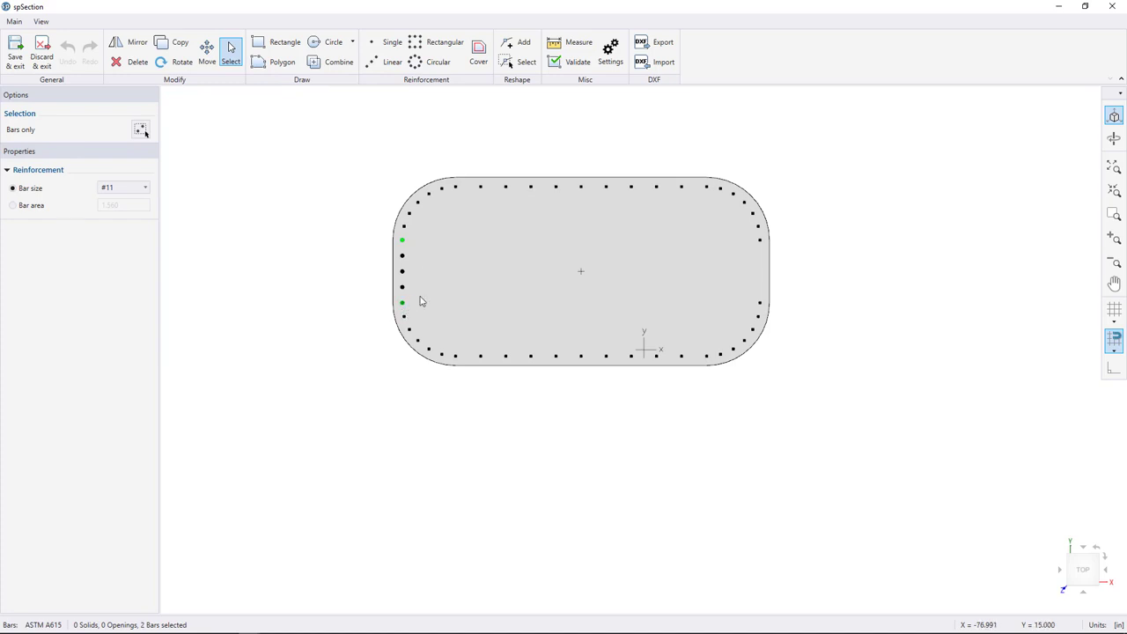
pyautogui.press('Escape')
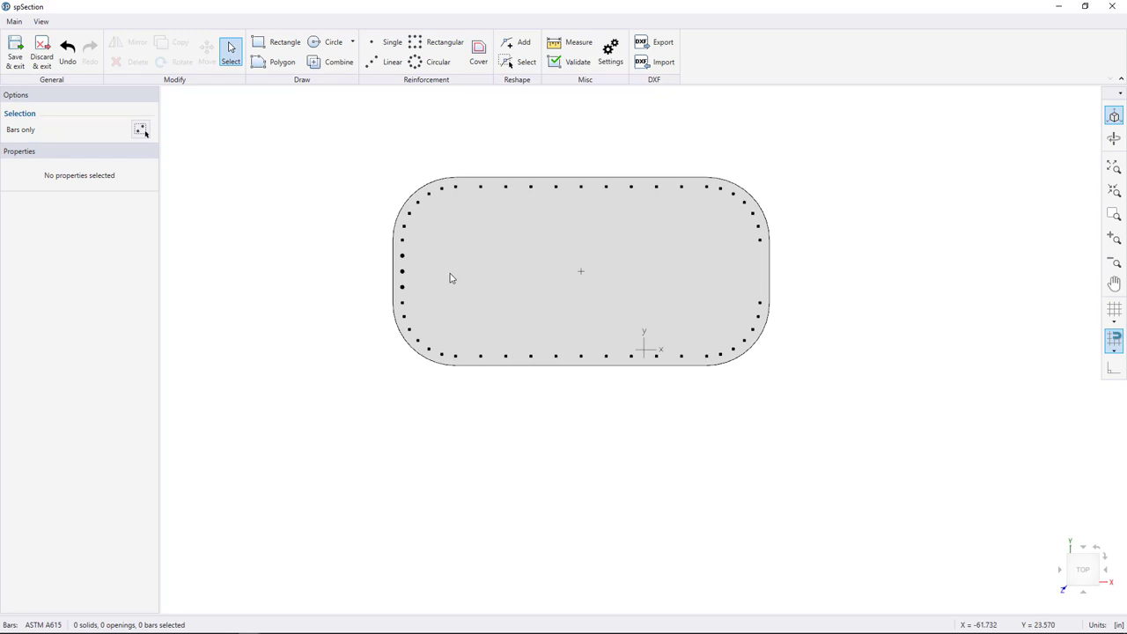
# Mirror the three left-side #11 bars, starting the mirror line at the top edge's midpoint
pyautogui.moveTo(435, 251); pyautogui.dragTo(385, 299)
pyautogui.rightClick(468, 280)
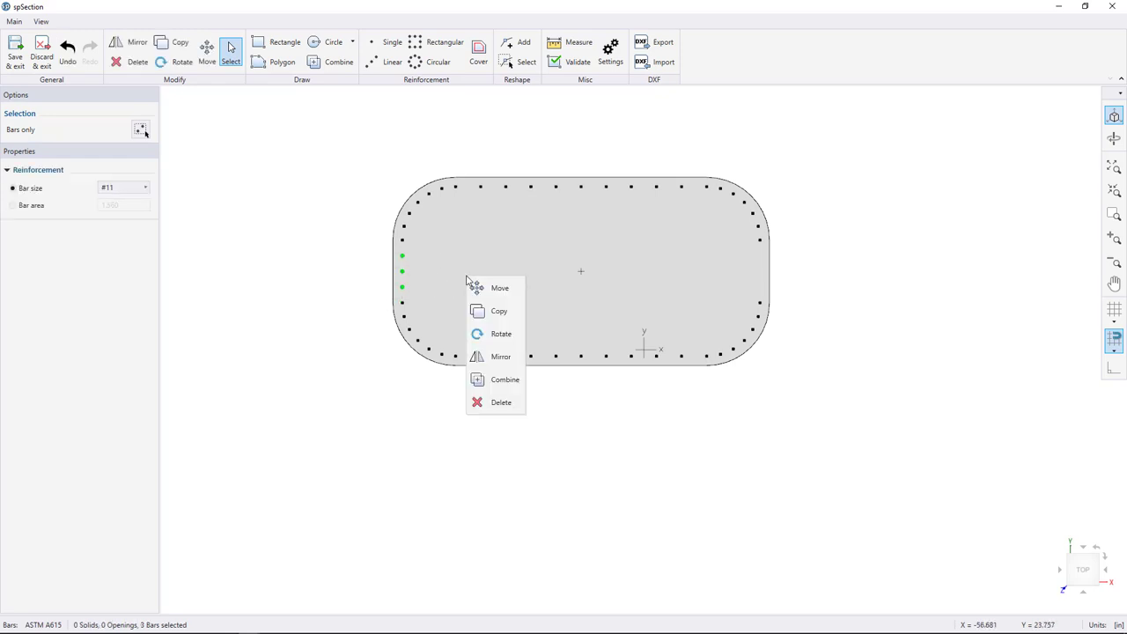
pyautogui.click(499, 356)
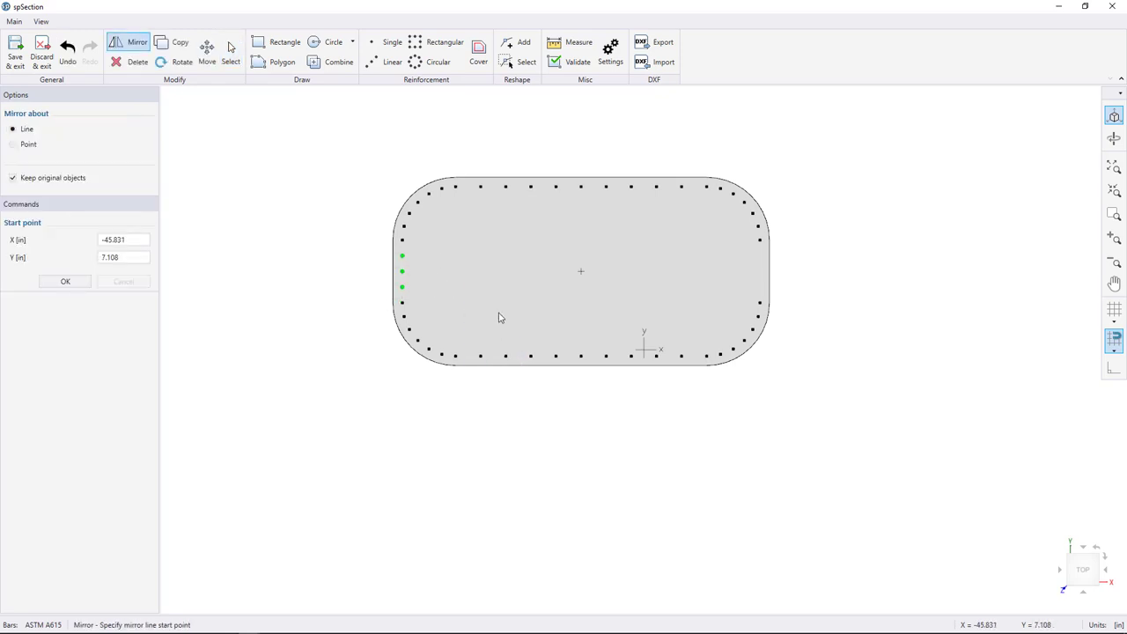
pyautogui.click(581, 181)
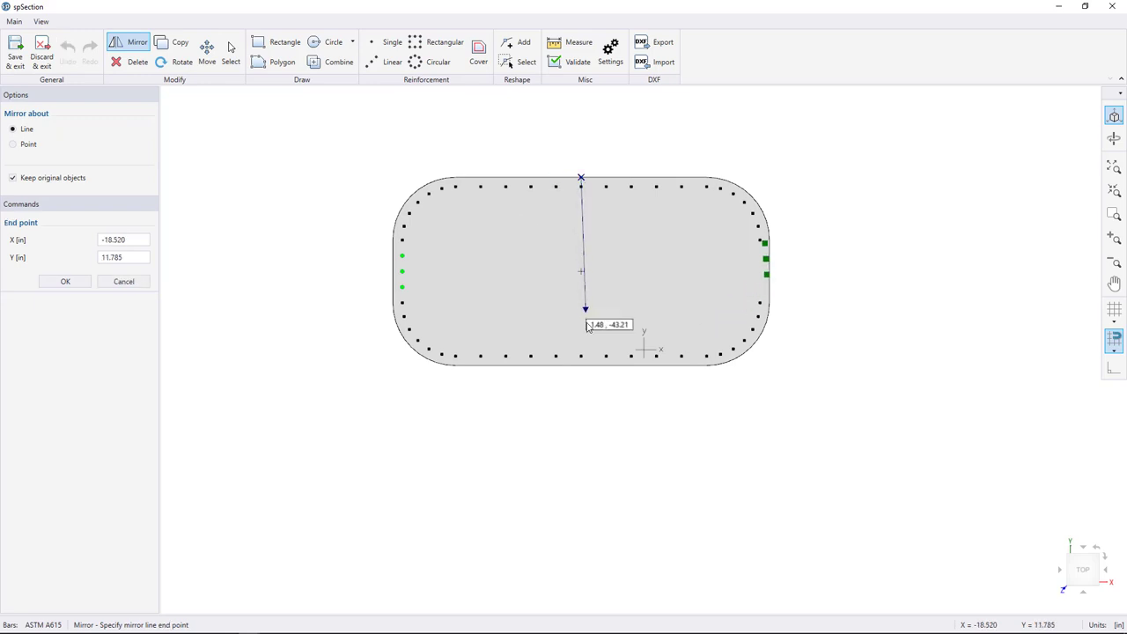